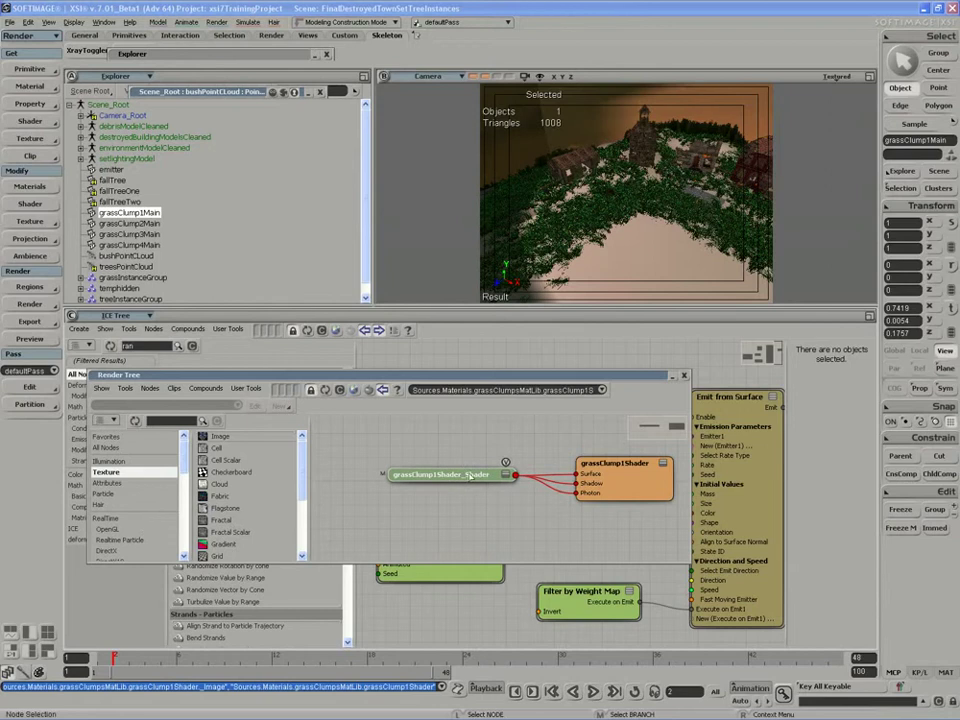
Step: Set the diffuse color of grassClump1Shader_Shader to white with R, G and B at 1.000
{"action": "double_click", "coordinate": [452, 477]}
{"action": "left_click", "coordinate": [183, 401]}
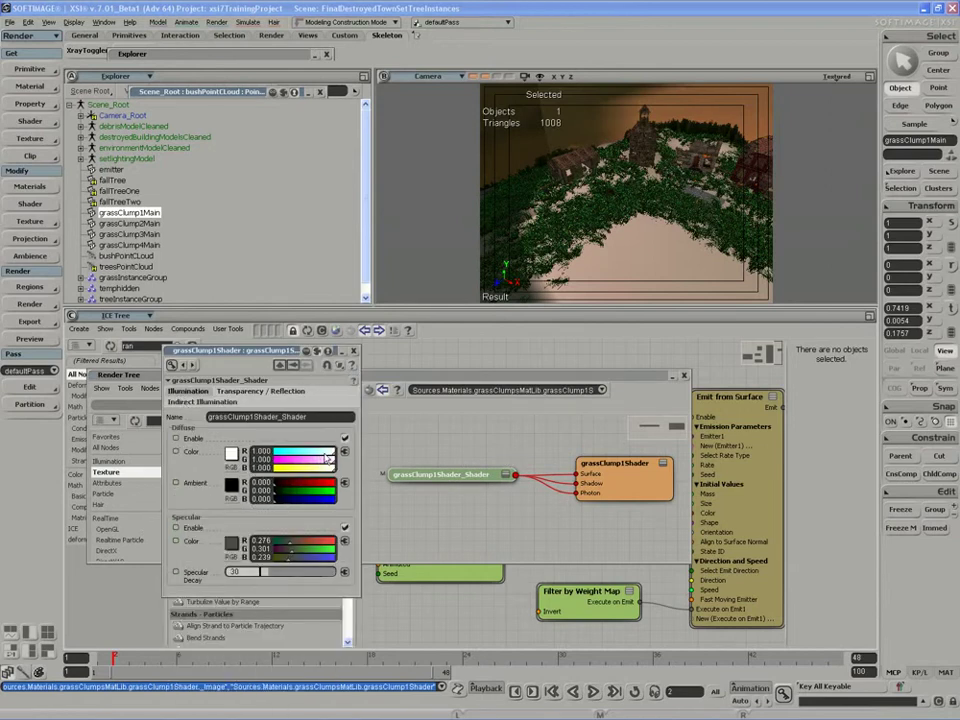
{"action": "key", "text": "ctrl+z"}
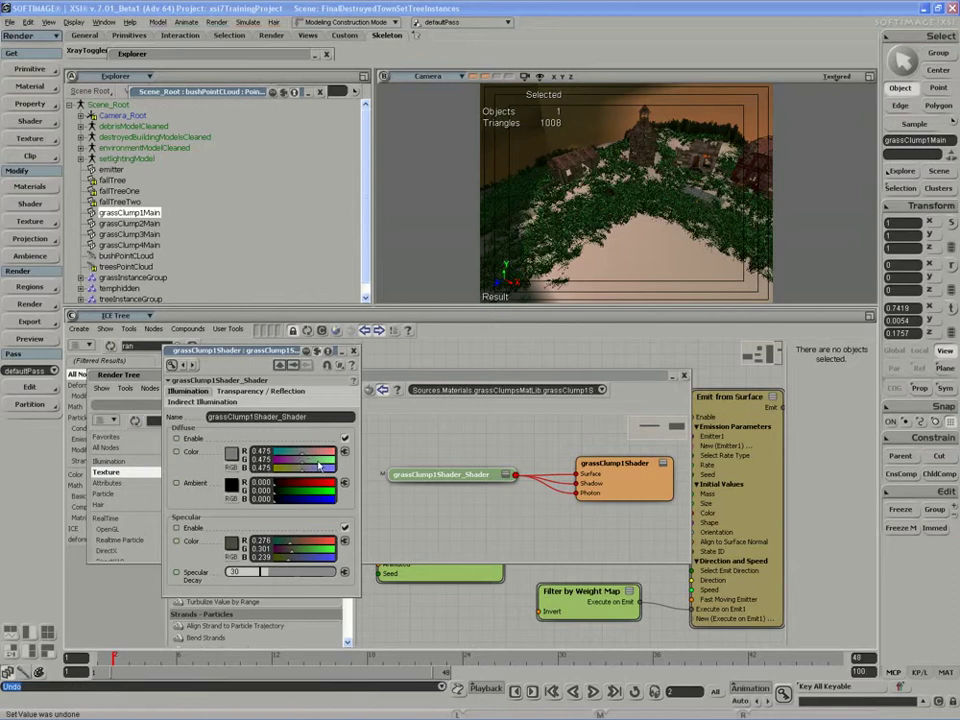
{"action": "left_click_drag", "start_coordinate": [320, 454], "coordinate": [373, 453], "text": "ctrl"}
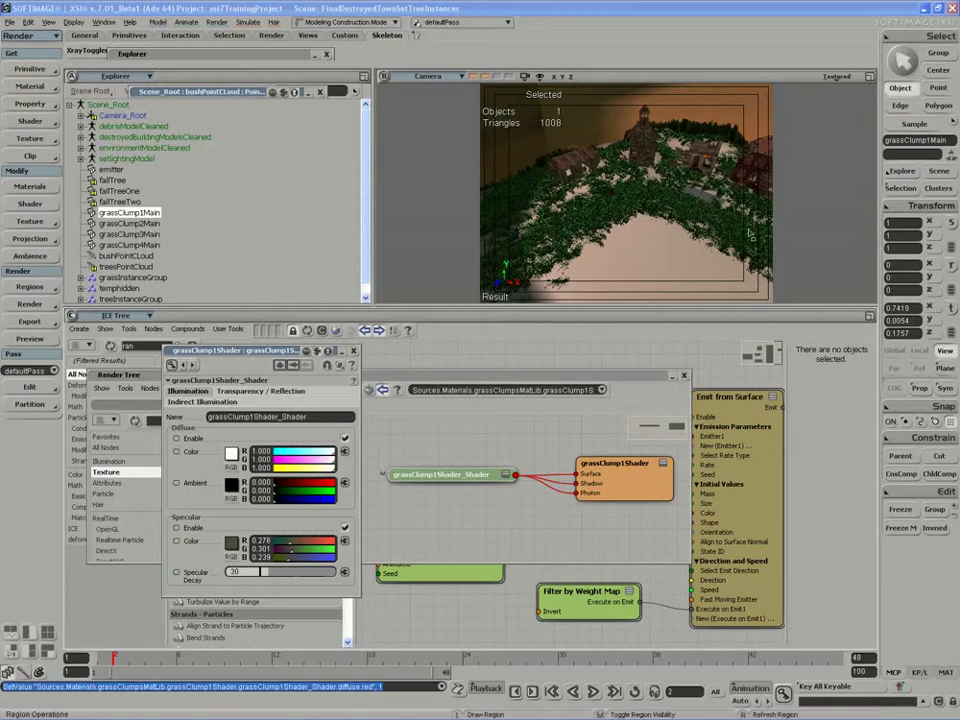
{"action": "left_click", "coordinate": [353, 352]}
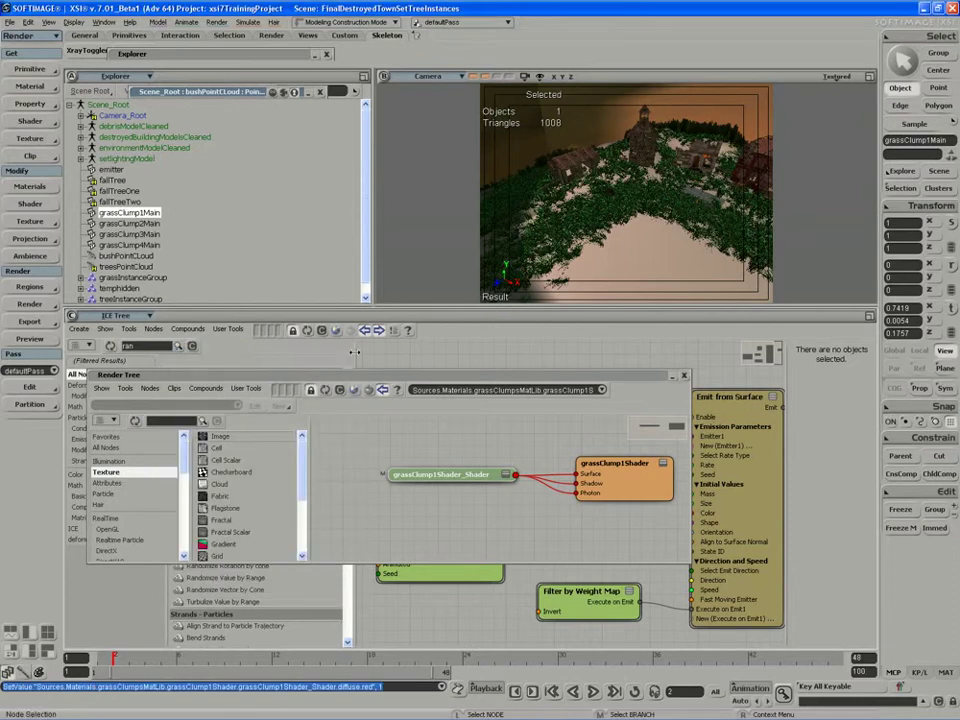
Step: Enlarge the Render Tree, add a Color map lookup node and connect it to the diffuse input of grassClump1Shader_Shader
{"action": "left_click_drag", "start_coordinate": [372, 380], "coordinate": [341, 332]}
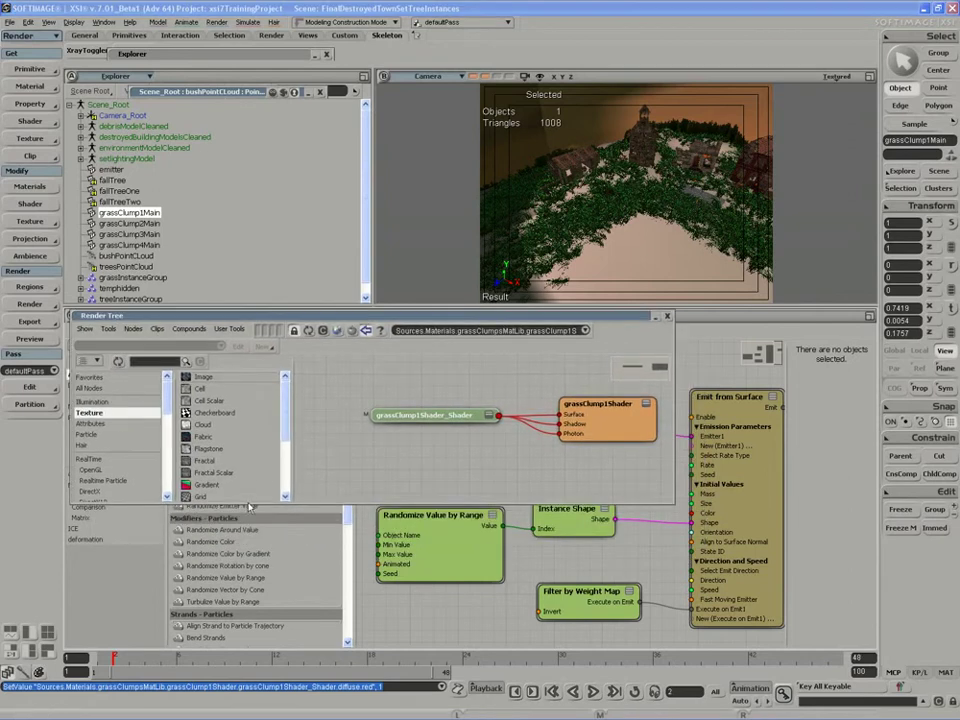
{"action": "left_click_drag", "start_coordinate": [248, 503], "coordinate": [263, 657]}
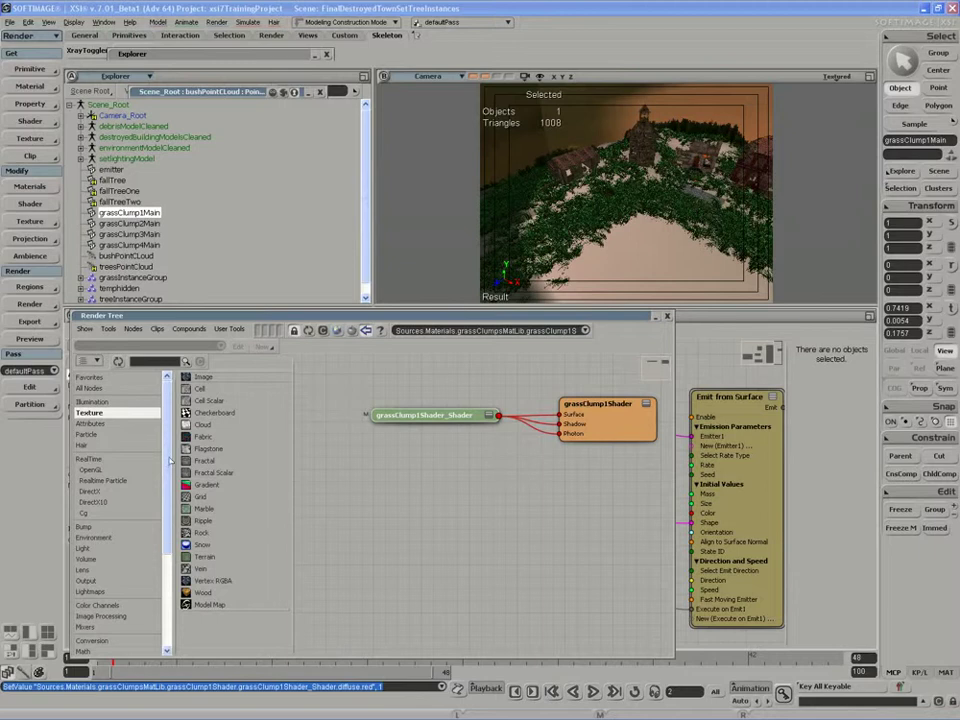
{"action": "left_click_drag", "start_coordinate": [173, 452], "coordinate": [179, 530]}
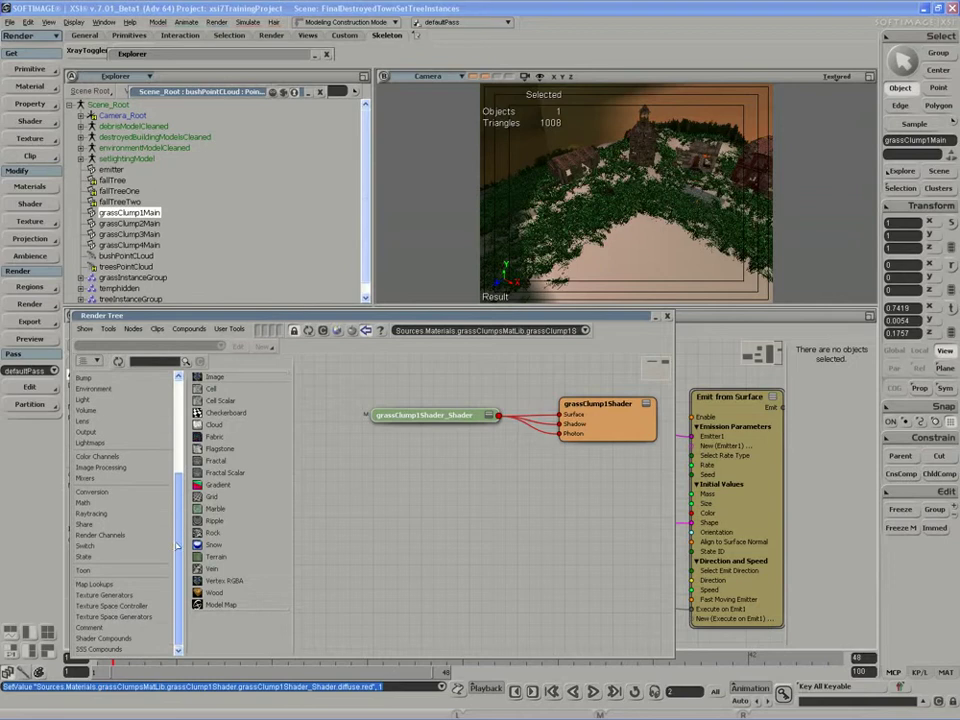
{"action": "left_click", "coordinate": [80, 584]}
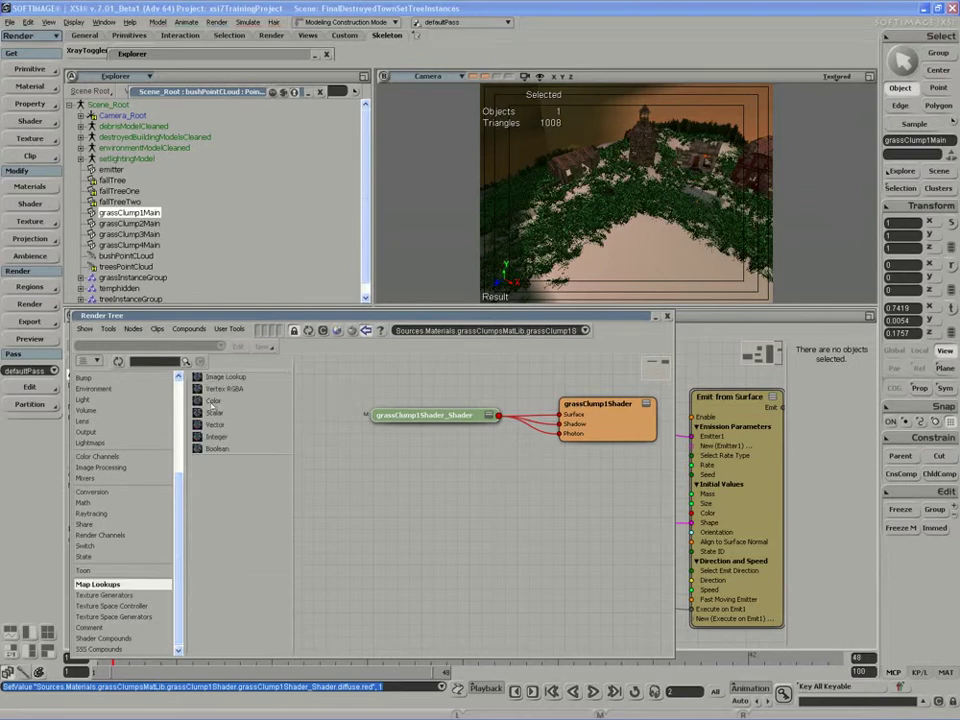
{"action": "left_click_drag", "start_coordinate": [213, 401], "coordinate": [400, 485]}
{"action": "left_click_drag", "start_coordinate": [464, 483], "coordinate": [415, 415]}
{"action": "left_click", "coordinate": [420, 284]}
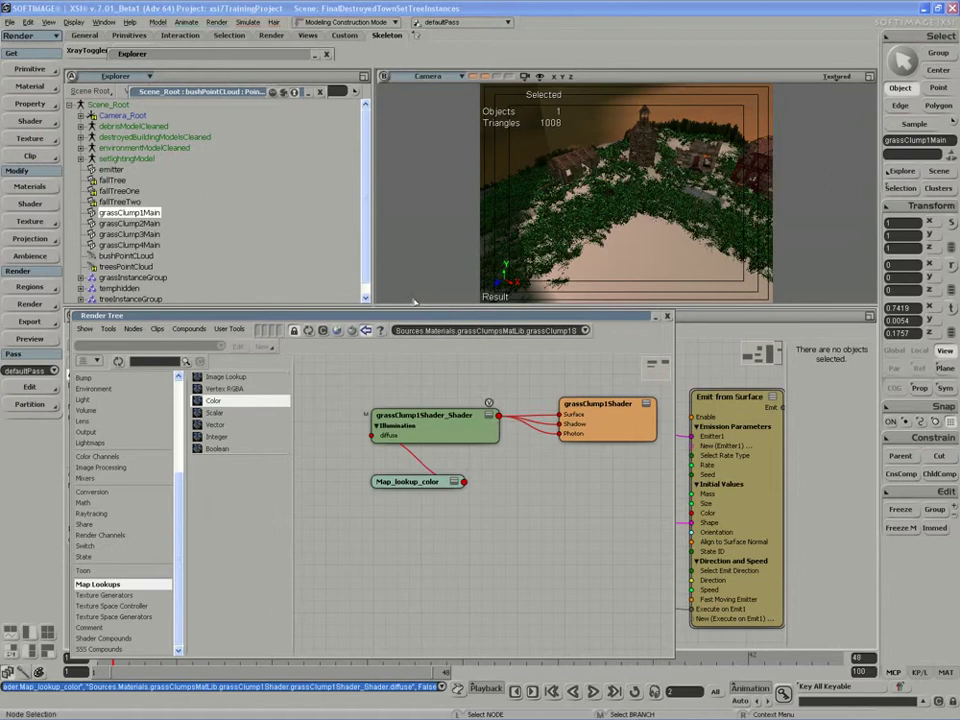
Step: Assign the Vertex_Color map to grassClump1Shader's color lookup node and arrange it to the left of the shader node
{"action": "double_click", "coordinate": [400, 483]}
{"action": "left_click", "coordinate": [295, 410]}
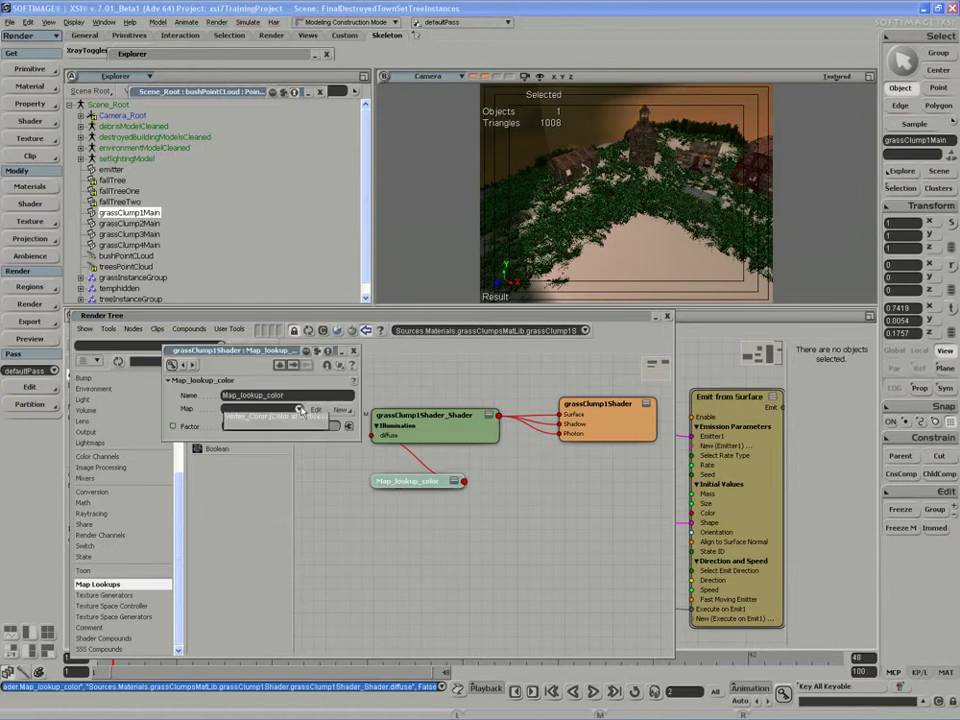
{"action": "left_click", "coordinate": [291, 420]}
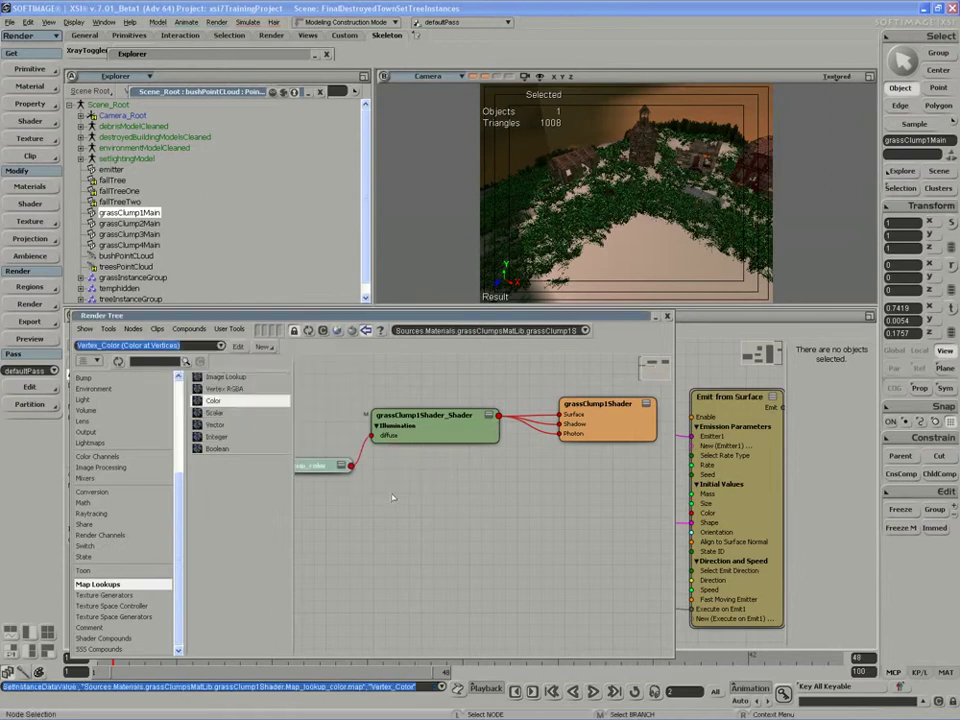
{"action": "left_click_drag", "start_coordinate": [372, 484], "coordinate": [349, 446]}
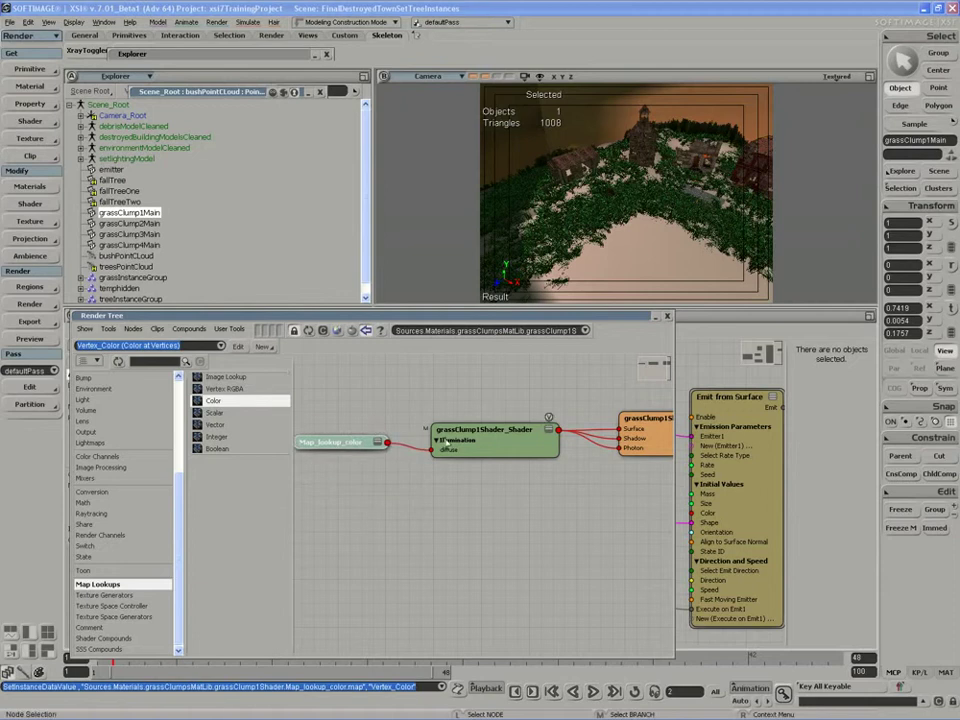
{"action": "left_click_drag", "start_coordinate": [525, 448], "coordinate": [538, 446]}
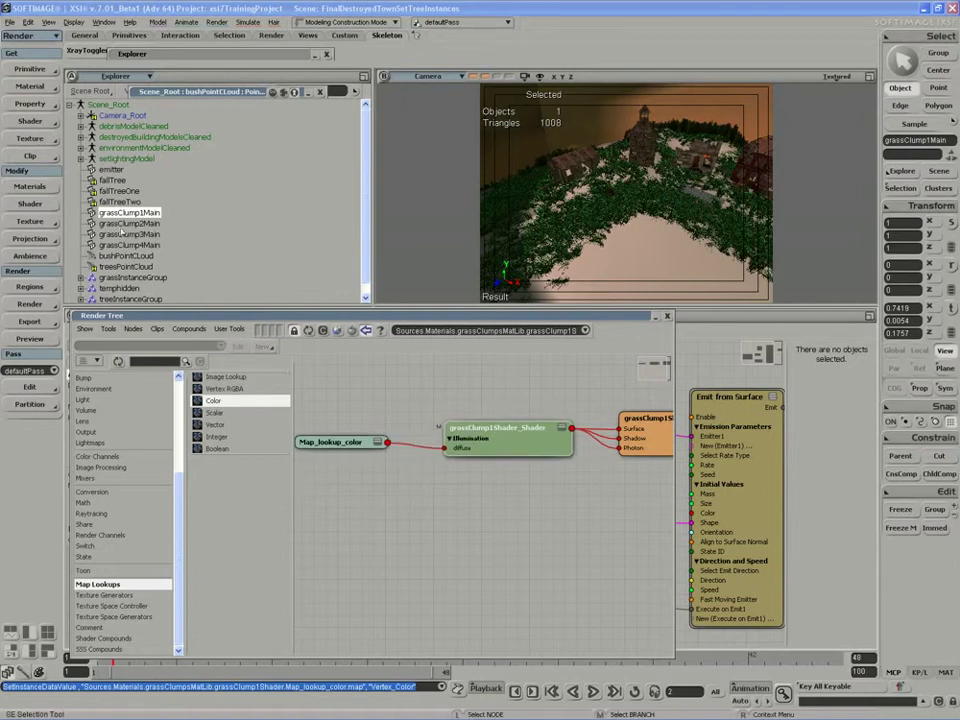
Step: Copy the Map_lookup_color node into grassClump2Main's render tree and connect it to the diffuse input of grassClump2Shader_Shader
{"action": "left_click", "coordinate": [338, 442]}
{"action": "key", "text": "ctrl+c"}
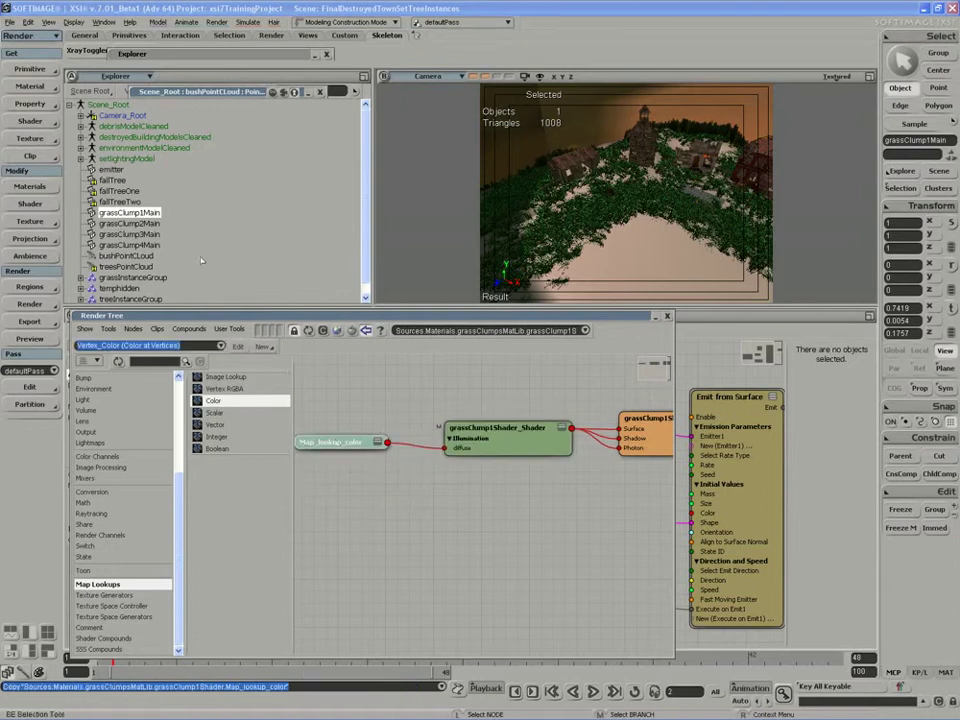
{"action": "left_click", "coordinate": [127, 225]}
{"action": "left_click", "coordinate": [352, 352]}
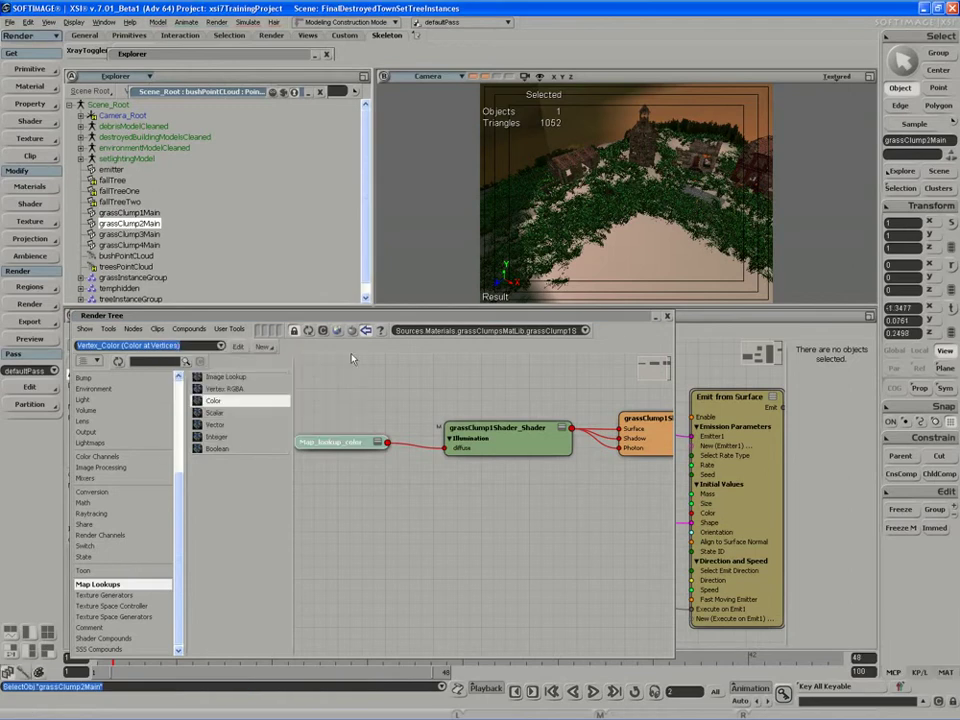
{"action": "left_click", "coordinate": [308, 330]}
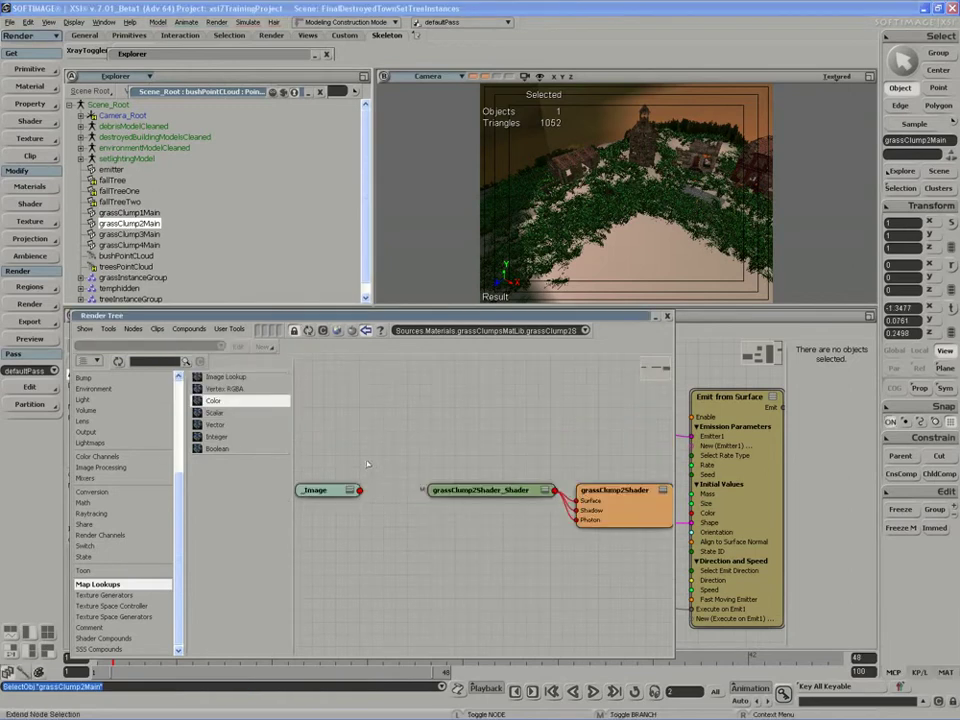
{"action": "key", "text": "ctrl+v"}
{"action": "left_click_drag", "start_coordinate": [454, 491], "coordinate": [454, 491]}
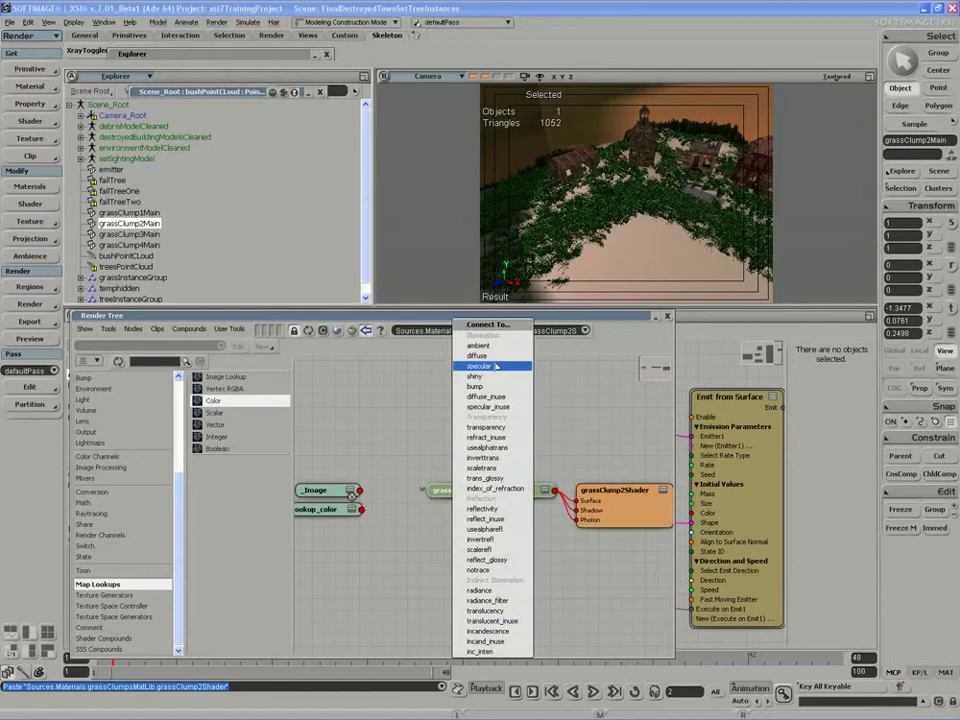
{"action": "left_click", "coordinate": [492, 356]}
{"action": "left_click_drag", "start_coordinate": [319, 492], "coordinate": [377, 508]}
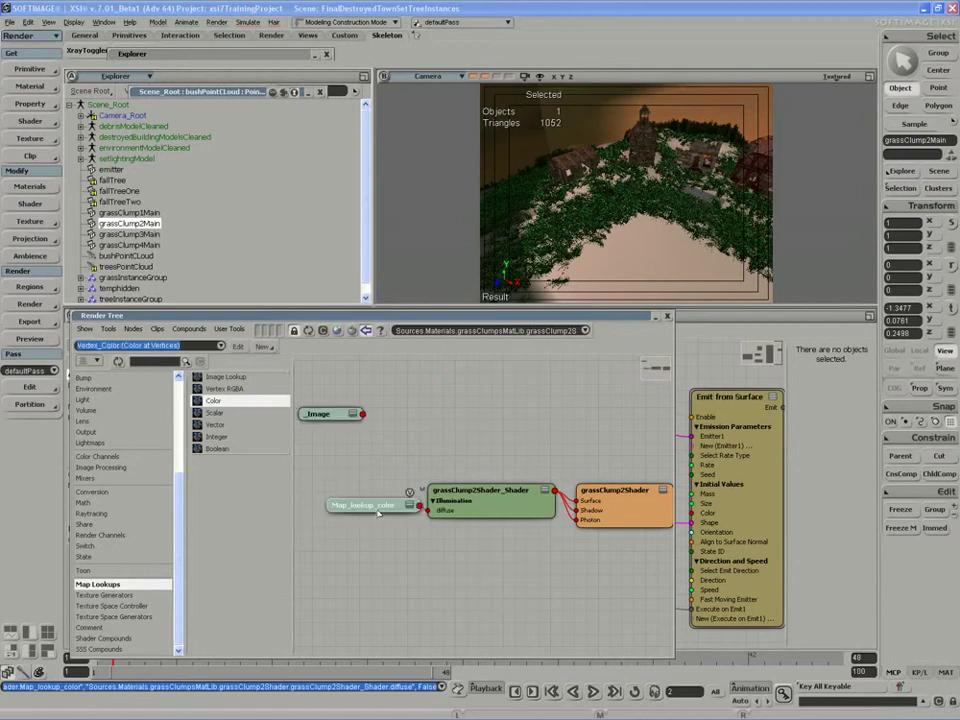
Step: Assign the Vertex_Color map to the color lookup node of grassClump2Shader
{"action": "double_click", "coordinate": [372, 508]}
{"action": "left_click", "coordinate": [299, 410]}
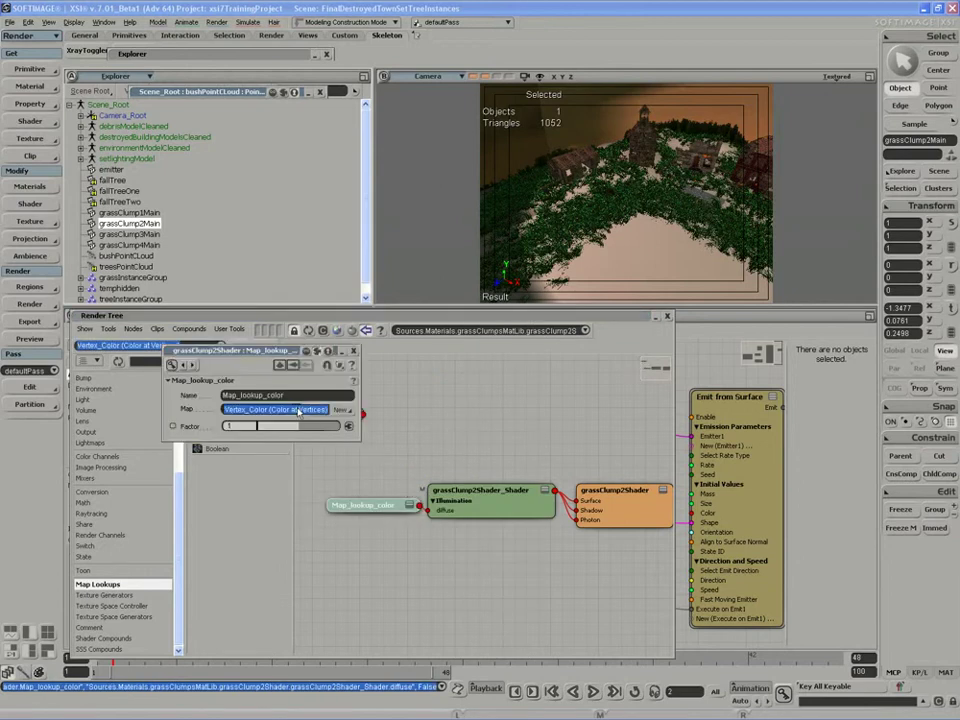
{"action": "left_click", "coordinate": [288, 411]}
{"action": "left_click", "coordinate": [353, 351]}
Step: In grassClump3Main's render tree, replace the _Scalar2Color node branch with the copied color lookup, connected to the shader's diffuse input
{"action": "left_click", "coordinate": [126, 238]}
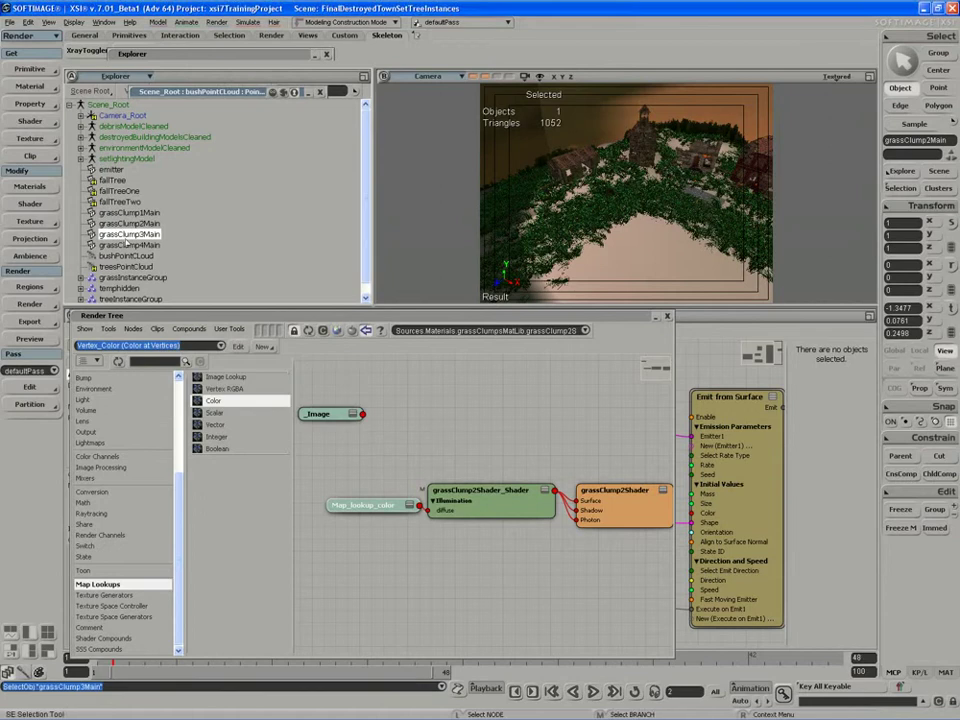
{"action": "scroll", "coordinate": [434, 516], "scroll_direction": "up", "scroll_amount": 1}
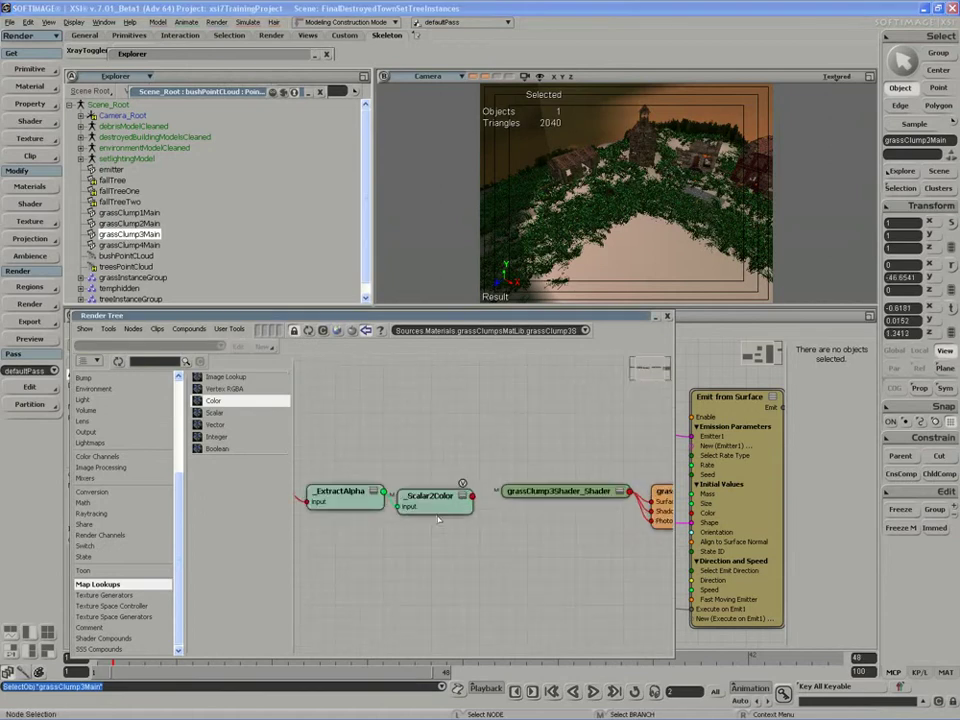
{"action": "middle_click", "coordinate": [437, 507]}
{"action": "key", "text": "Delete"}
{"action": "key", "text": "ctrl+v"}
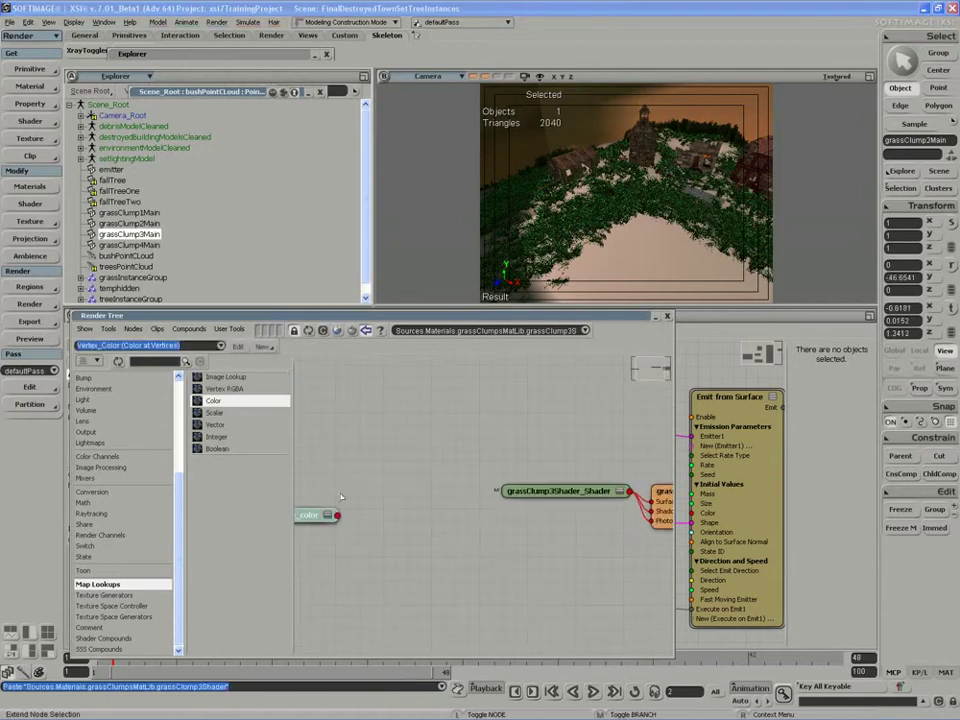
{"action": "left_click_drag", "start_coordinate": [313, 523], "coordinate": [545, 491]}
{"action": "left_click", "coordinate": [545, 358]}
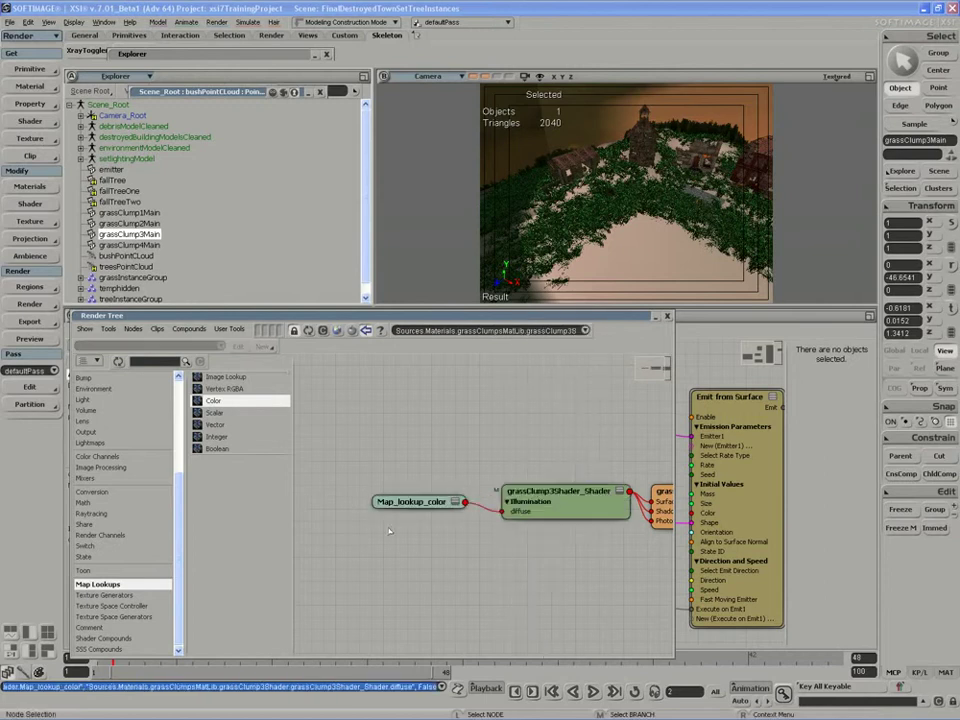
Step: Assign the Vertex_Color map to the color lookup node of grassClump3Shader
{"action": "double_click", "coordinate": [415, 501]}
{"action": "left_click", "coordinate": [299, 409]}
{"action": "left_click", "coordinate": [266, 419]}
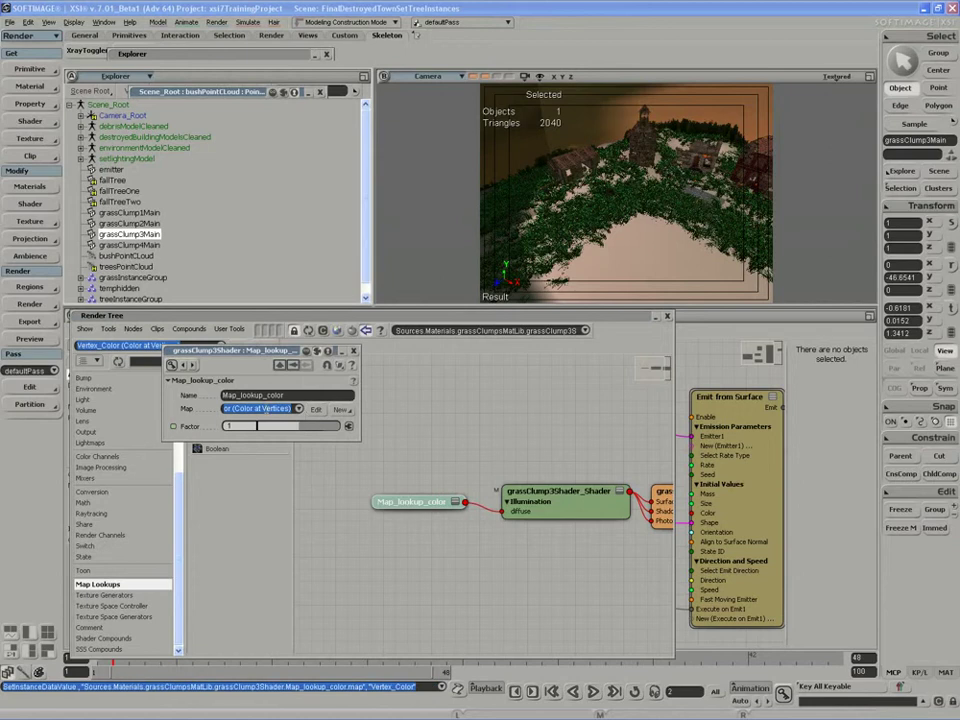
{"action": "left_click", "coordinate": [353, 351]}
Step: In grassClump4Main's render tree, replace the _Image node with the copied color lookup, connected to the shader's diffuse input
{"action": "left_click", "coordinate": [117, 245]}
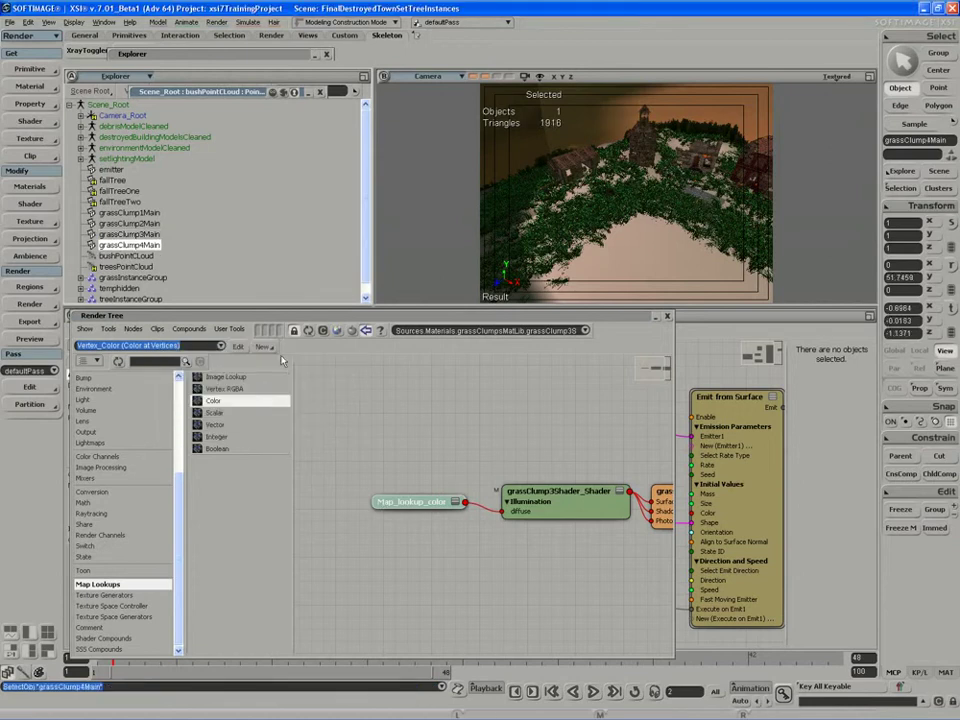
{"action": "right_click", "coordinate": [381, 442]}
{"action": "left_click", "coordinate": [389, 446]}
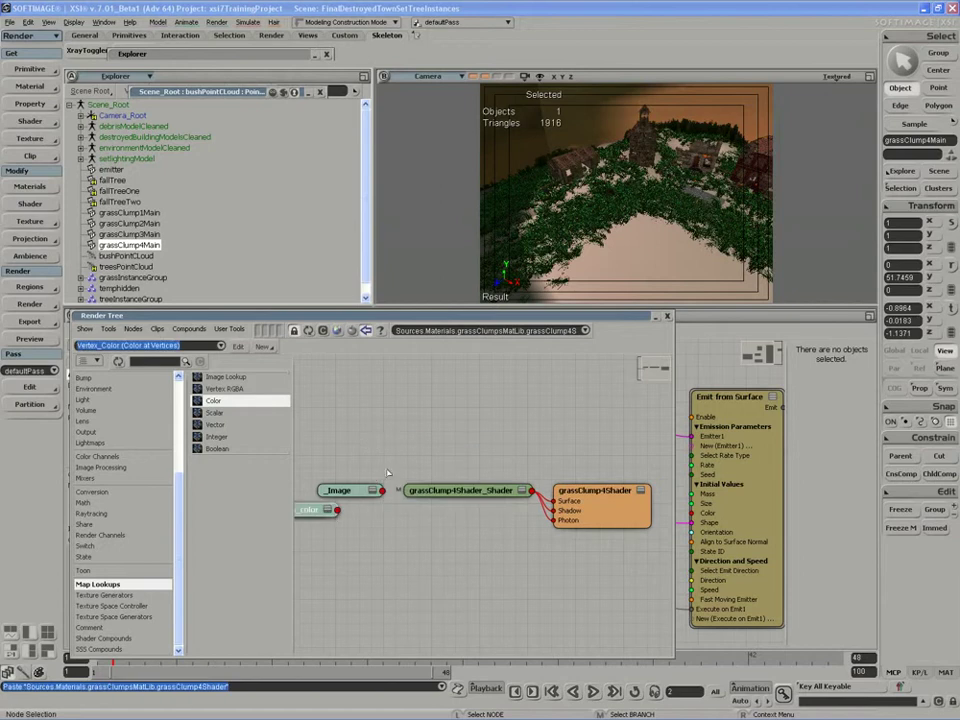
{"action": "left_click", "coordinate": [351, 497]}
{"action": "key", "text": "Delete"}
{"action": "left_click_drag", "start_coordinate": [338, 509], "coordinate": [412, 492]}
{"action": "left_click", "coordinate": [436, 358]}
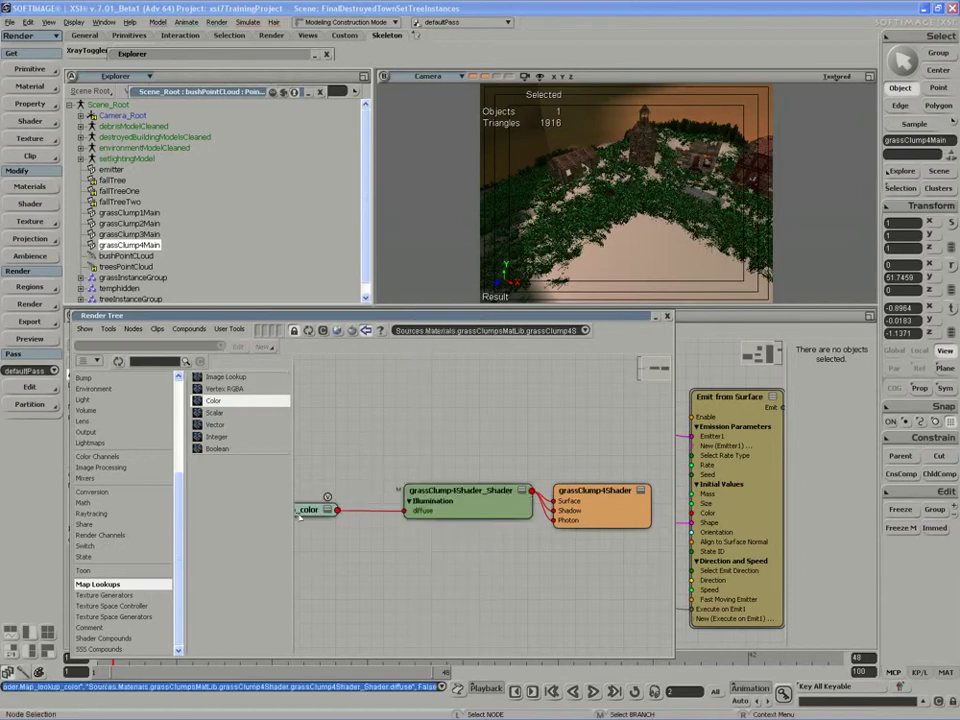
Step: Assign the Vertex_Color map to the color lookup node of grassClump4Shader
{"action": "left_click", "coordinate": [350, 513]}
{"action": "double_click", "coordinate": [352, 519]}
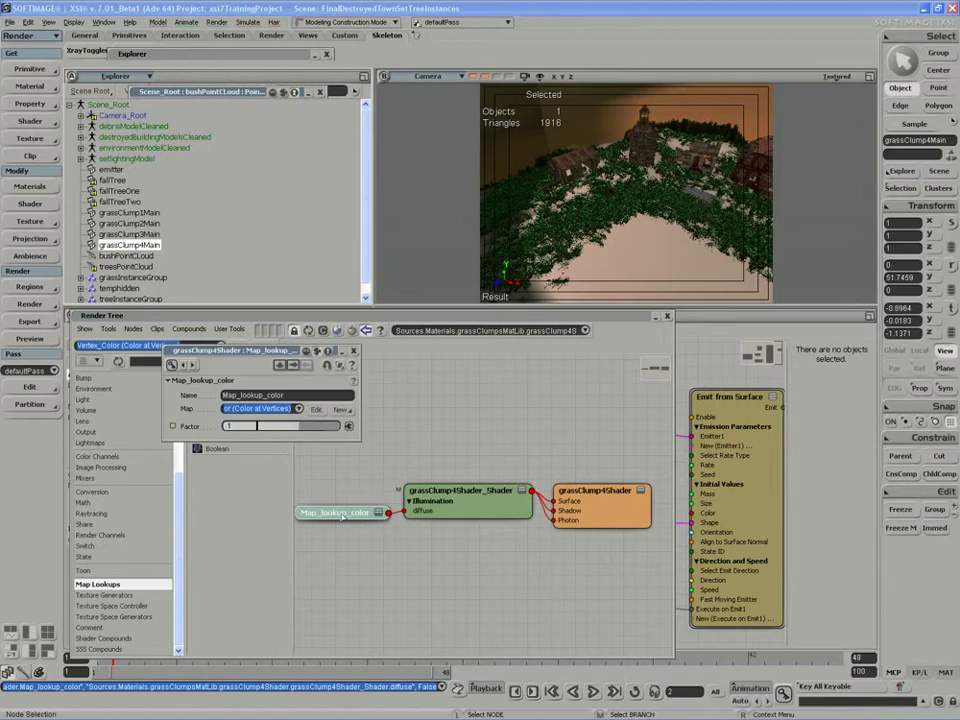
{"action": "left_click", "coordinate": [269, 411]}
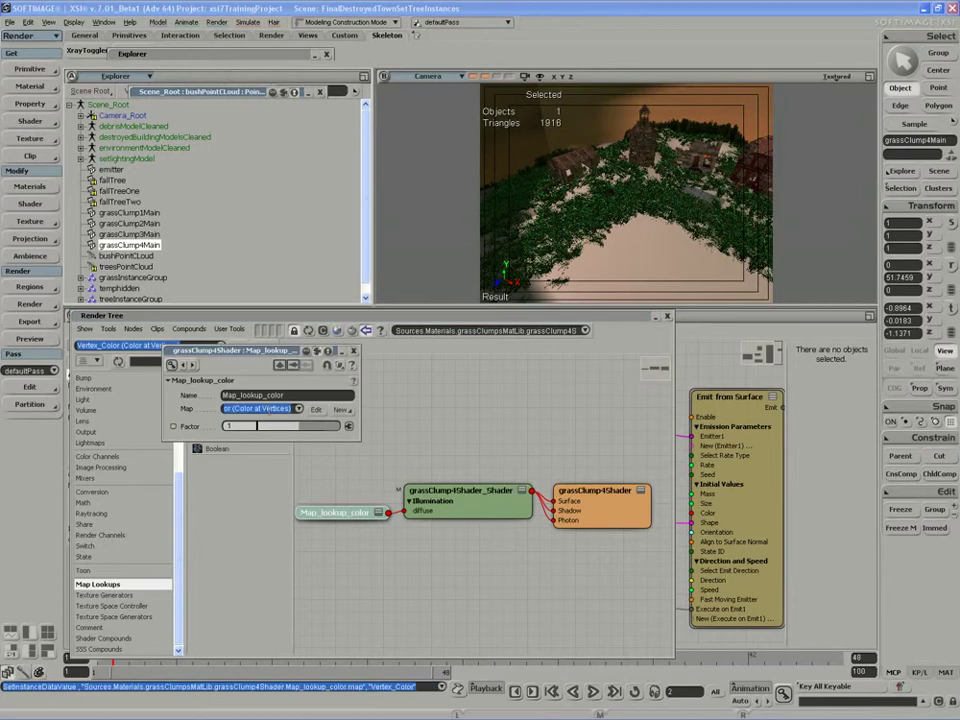
{"action": "left_click", "coordinate": [353, 352]}
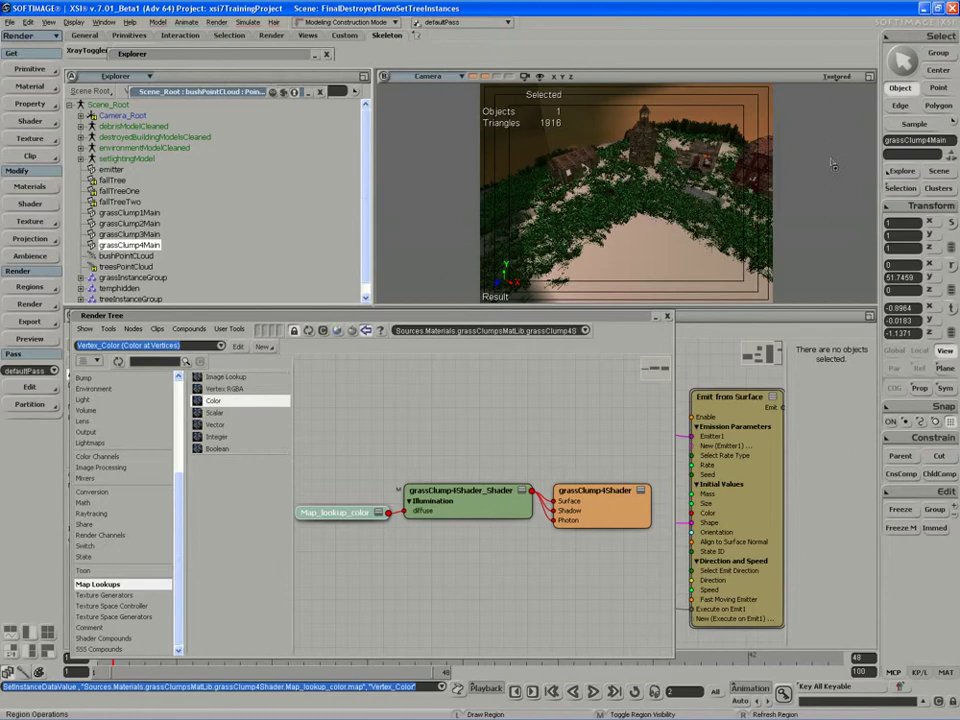
Step: Preview a render region over the central grass area in the maximized camera view, and restore the multi-view layout
{"action": "left_click", "coordinate": [866, 77]}
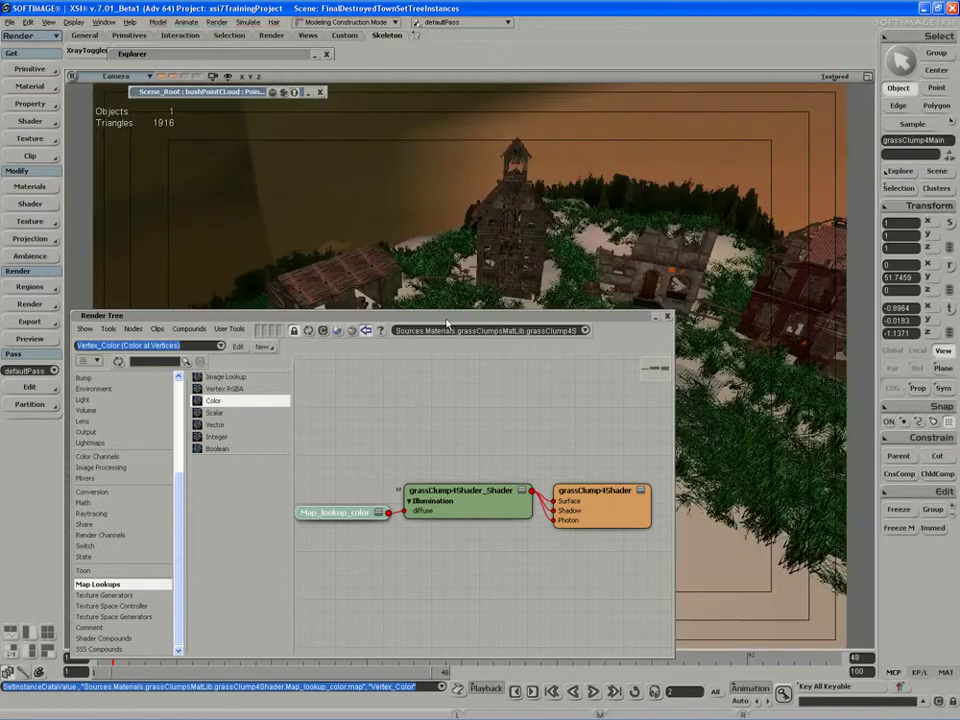
{"action": "left_click", "coordinate": [642, 319]}
{"action": "left_click", "coordinate": [655, 317]}
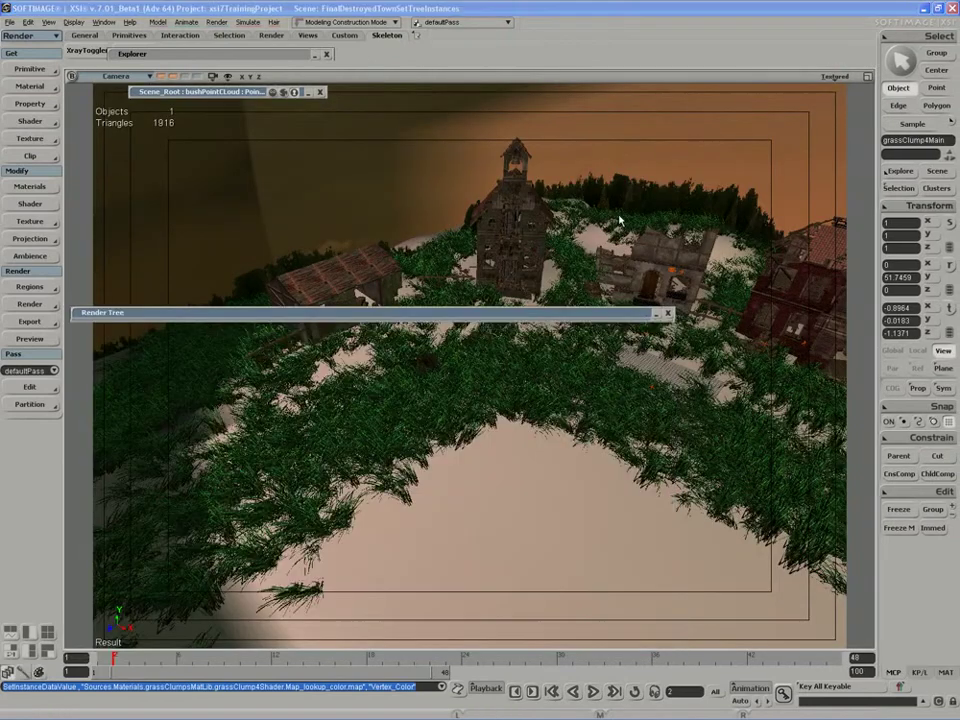
{"action": "left_click_drag", "start_coordinate": [298, 312], "coordinate": [549, 514]}
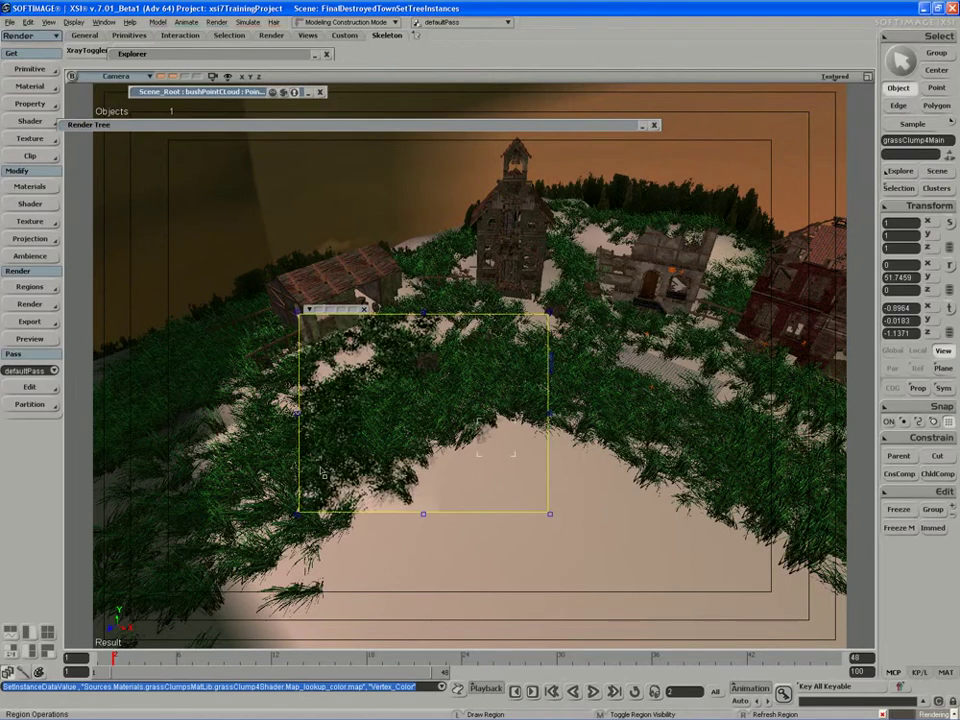
{"action": "mouse_move", "coordinate": [553, 365]}
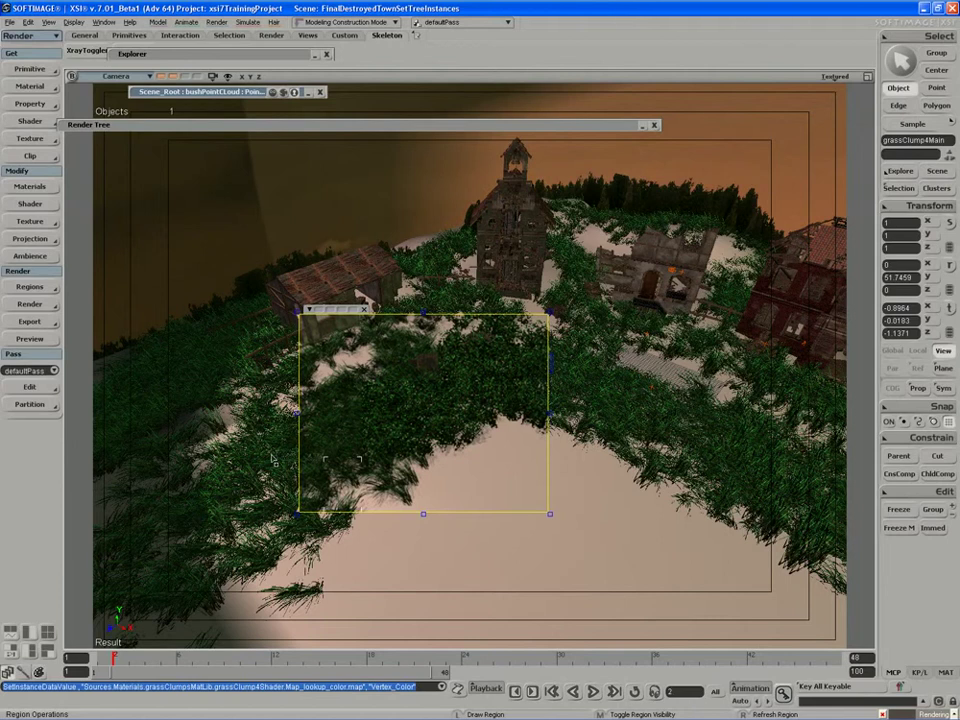
{"action": "middle_click", "coordinate": [273, 459]}
{"action": "left_click", "coordinate": [867, 77]}
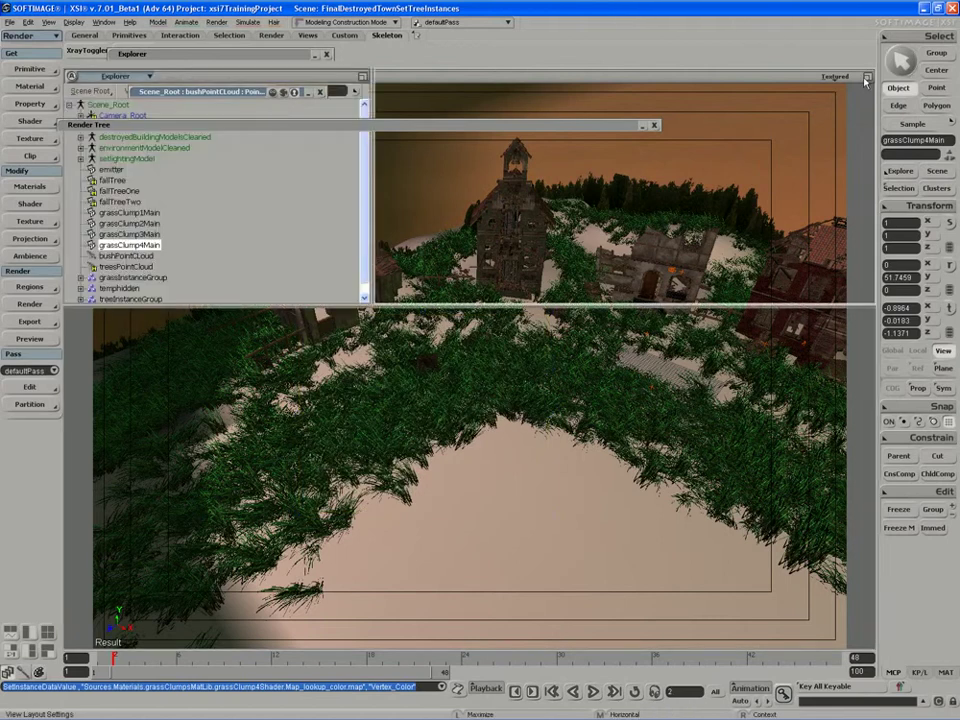
Step: Show grassClump1Main through grassClump4Main together in a locked Object View
{"action": "left_click", "coordinate": [113, 213]}
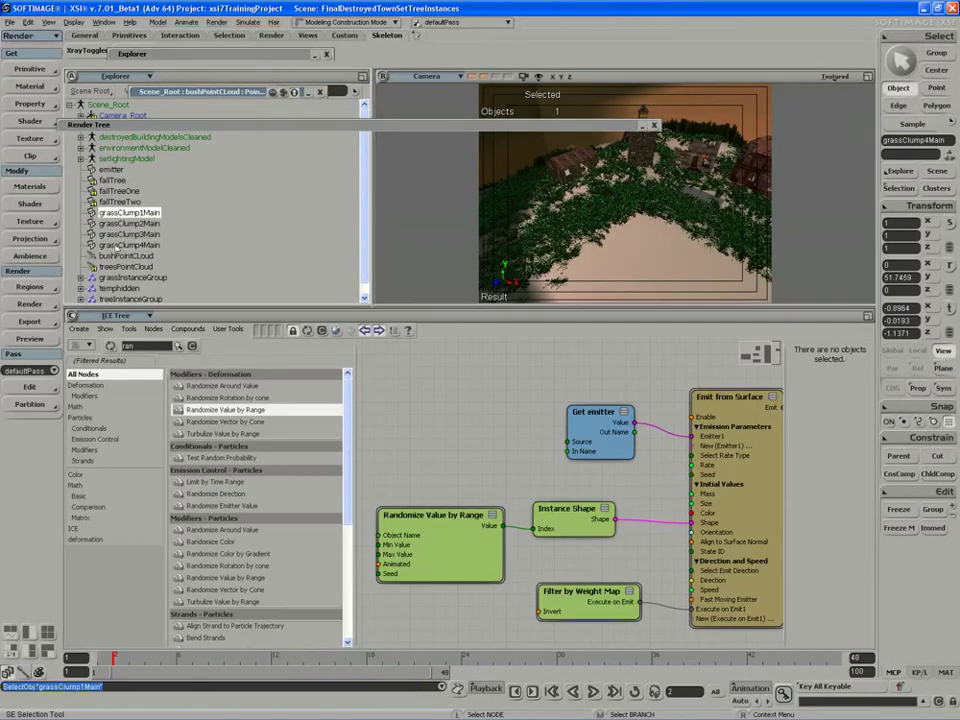
{"action": "left_click", "coordinate": [113, 245], "text": "shift"}
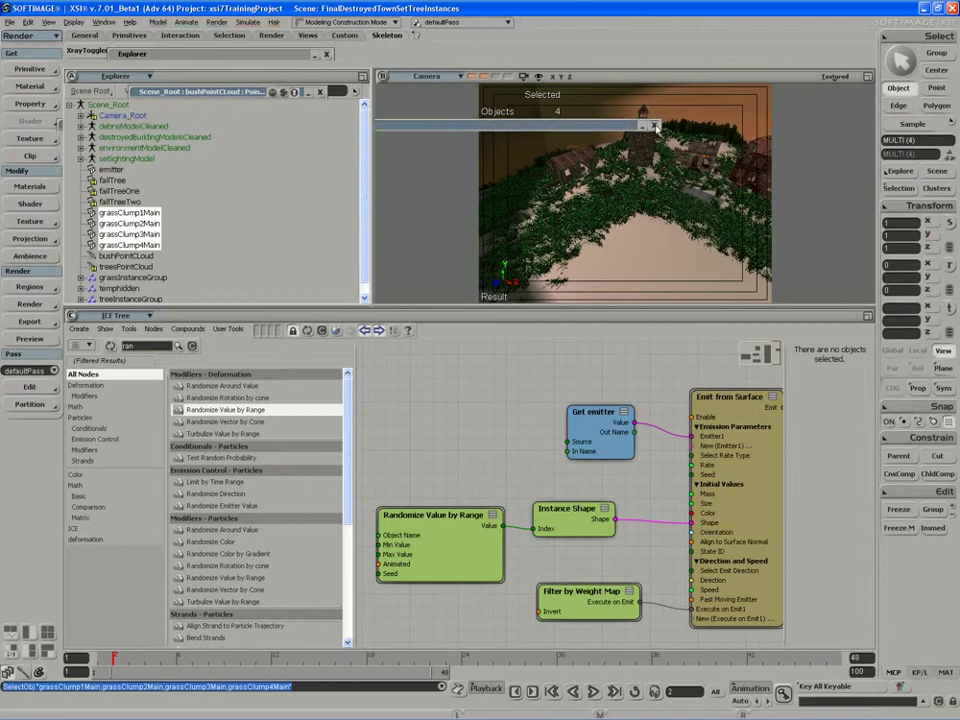
{"action": "left_click", "coordinate": [48, 22]}
{"action": "mouse_move", "coordinate": [100, 65]}
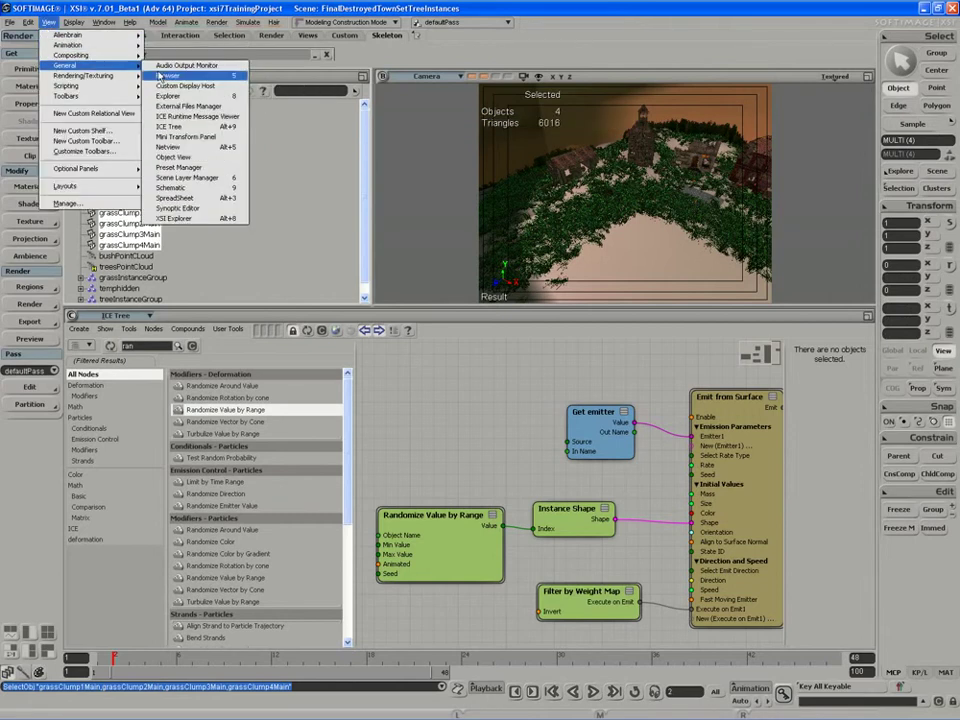
{"action": "left_click", "coordinate": [169, 158]}
{"action": "left_click", "coordinate": [285, 71]}
{"action": "key", "text": "s"}
{"action": "right_click_drag", "start_coordinate": [370, 180], "coordinate": [424, 255]}
Step: Rotate the center of grassClump2Main in the Object View
{"action": "left_click", "coordinate": [227, 343]}
{"action": "left_click", "coordinate": [334, 324]}
{"action": "right_click_drag", "start_coordinate": [334, 324], "coordinate": [363, 311]}
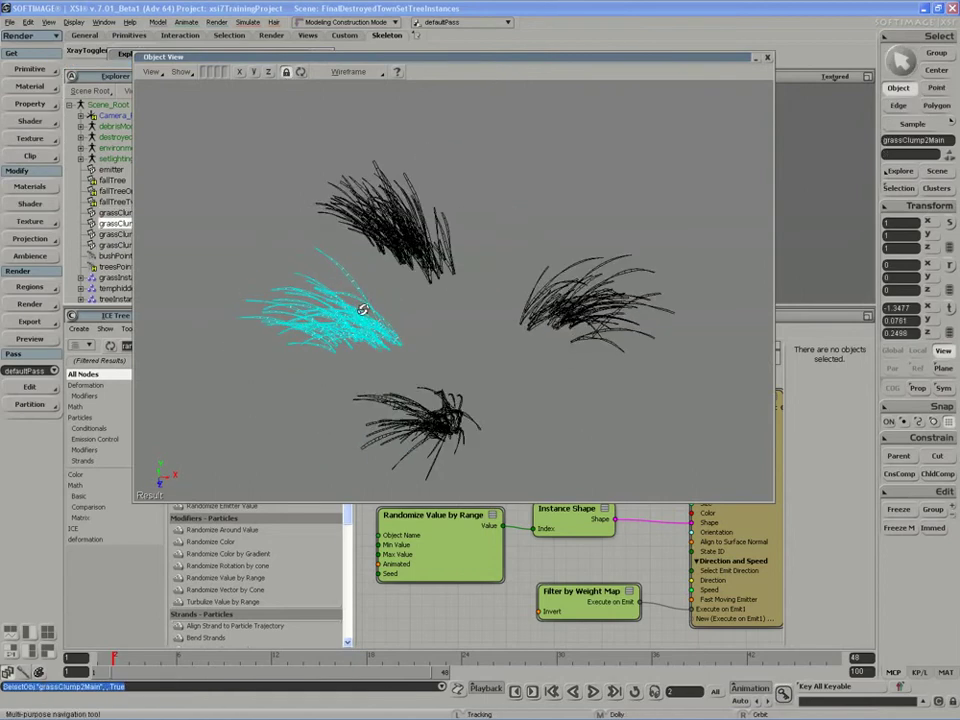
{"action": "key", "text": "space"}
{"action": "key", "text": "v"}
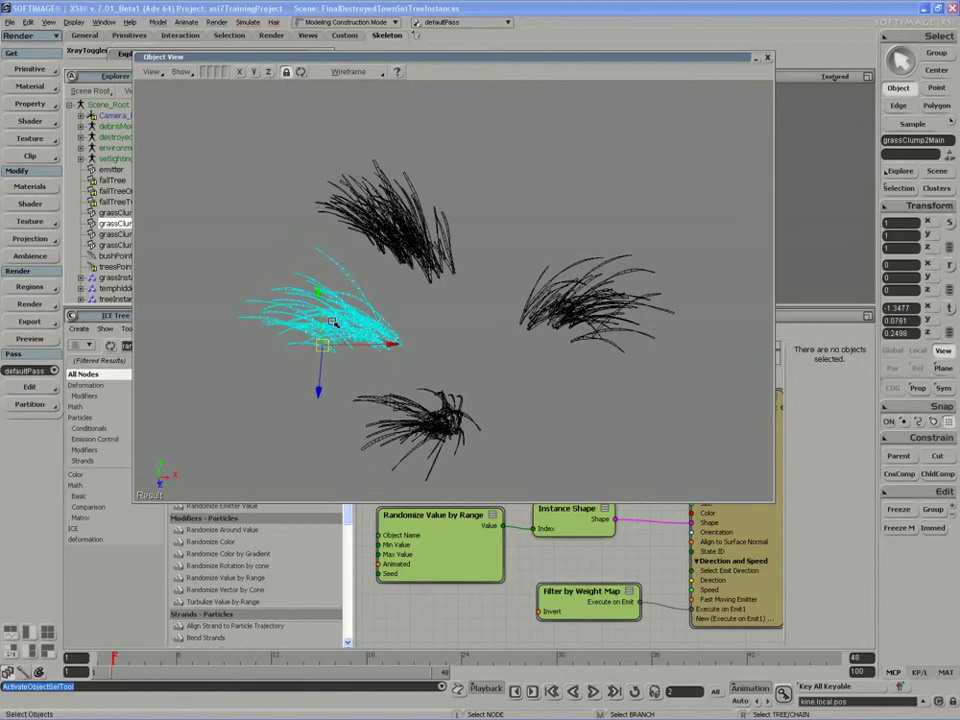
{"action": "key", "text": "s"}
{"action": "right_click_drag", "start_coordinate": [400, 350], "coordinate": [418, 335]}
{"action": "key", "text": "v"}
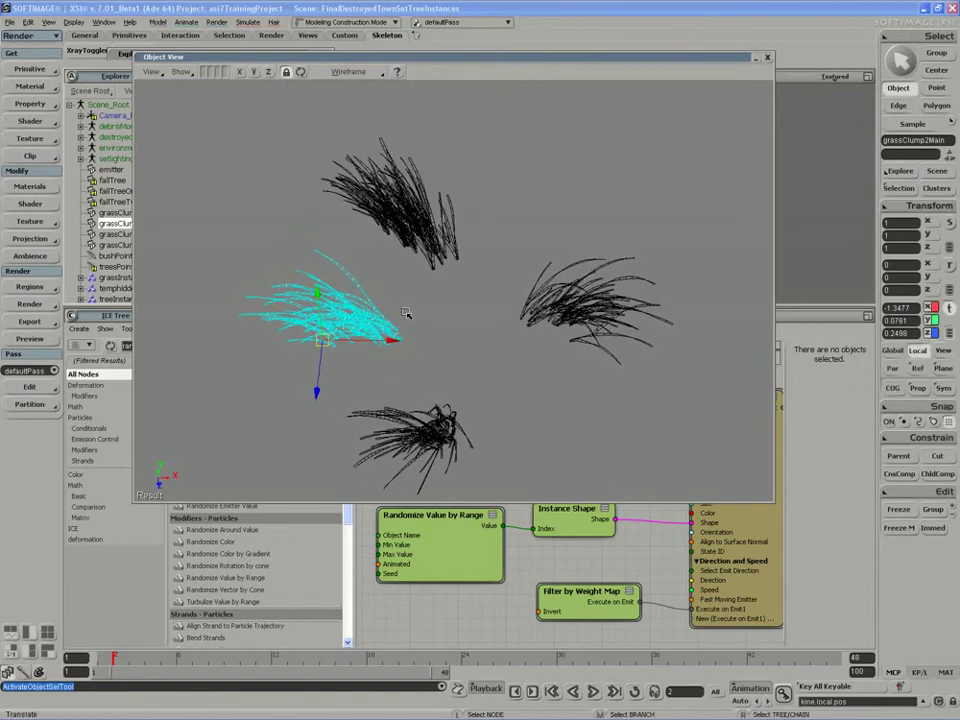
{"action": "key", "text": "space"}
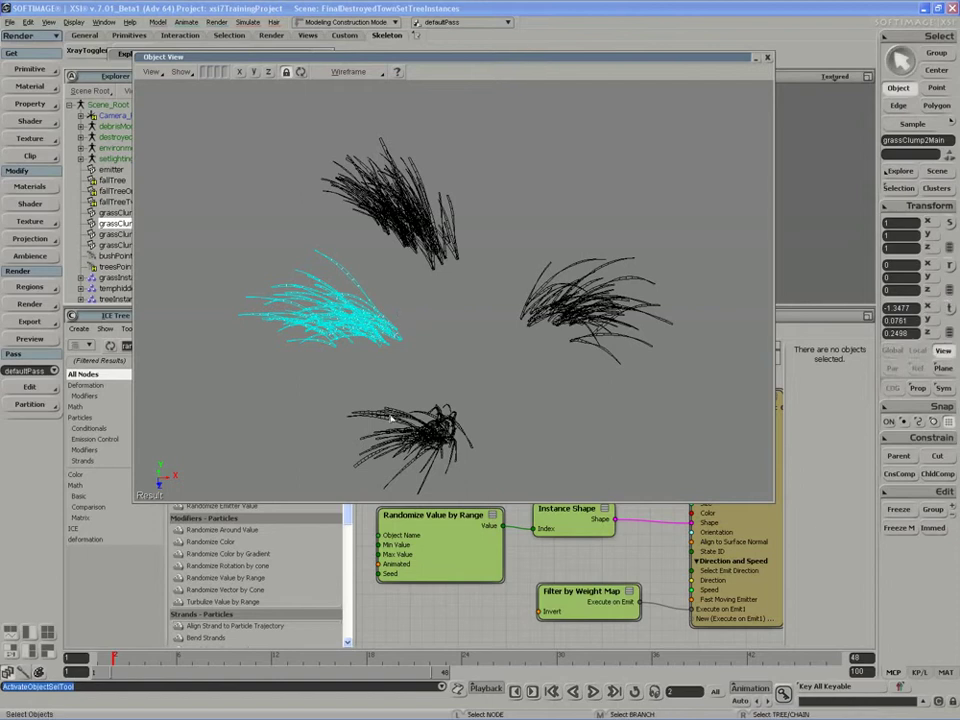
{"action": "key", "text": "v"}
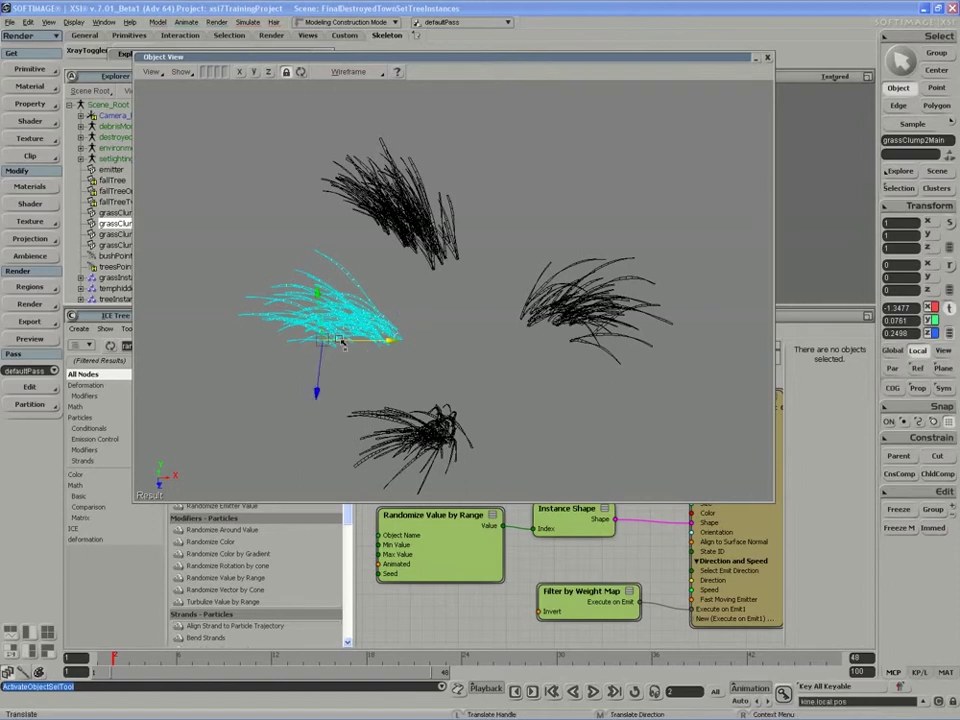
{"action": "key", "text": "c"}
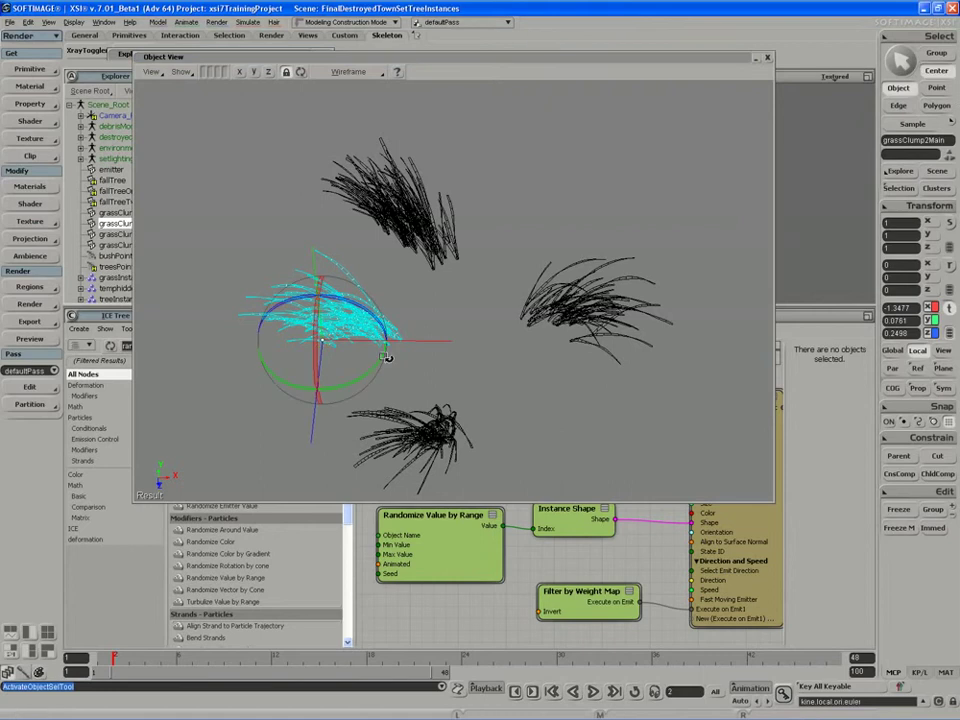
{"action": "left_click_drag", "start_coordinate": [268, 386], "coordinate": [276, 316]}
Step: Rotate the center of grassClump4Main around its Y axis to about 108 degrees
{"action": "key", "text": "s"}
{"action": "right_click_drag", "start_coordinate": [287, 422], "coordinate": [306, 377]}
{"action": "key", "text": "space"}
{"action": "left_click", "coordinate": [353, 250]}
{"action": "key", "text": "s"}
{"action": "right_click_drag", "start_coordinate": [337, 274], "coordinate": [356, 294]}
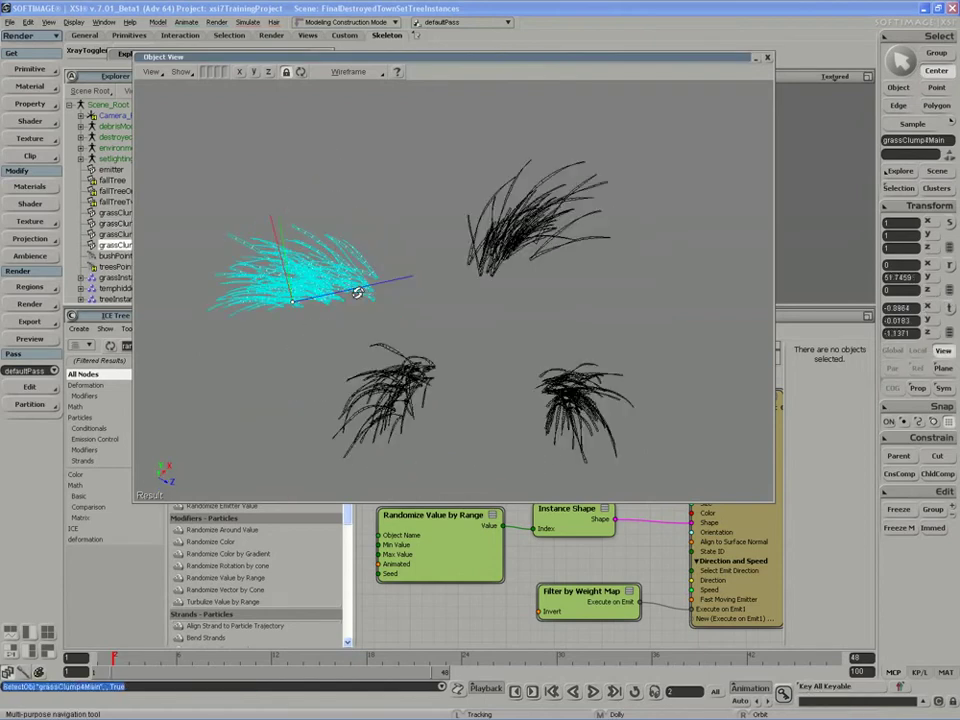
{"action": "key", "text": "c"}
{"action": "left_click_drag", "start_coordinate": [328, 348], "coordinate": [354, 338]}
{"action": "key", "text": "space"}
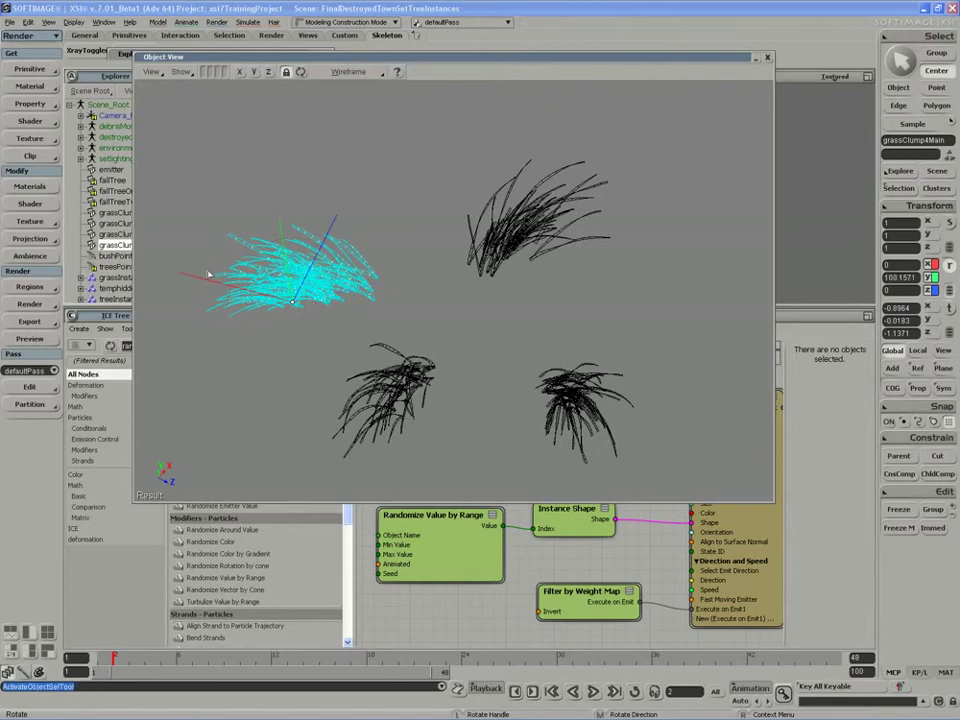
Step: Adjust the rotation of grassClump1Main's center from an elevated view of the clumps
{"action": "left_click", "coordinate": [516, 244]}
{"action": "key", "text": "s"}
{"action": "right_click_drag", "start_coordinate": [523, 281], "coordinate": [523, 340]}
{"action": "key", "text": "s"}
{"action": "right_click_drag", "start_coordinate": [562, 279], "coordinate": [561, 302]}
{"action": "key", "text": "v"}
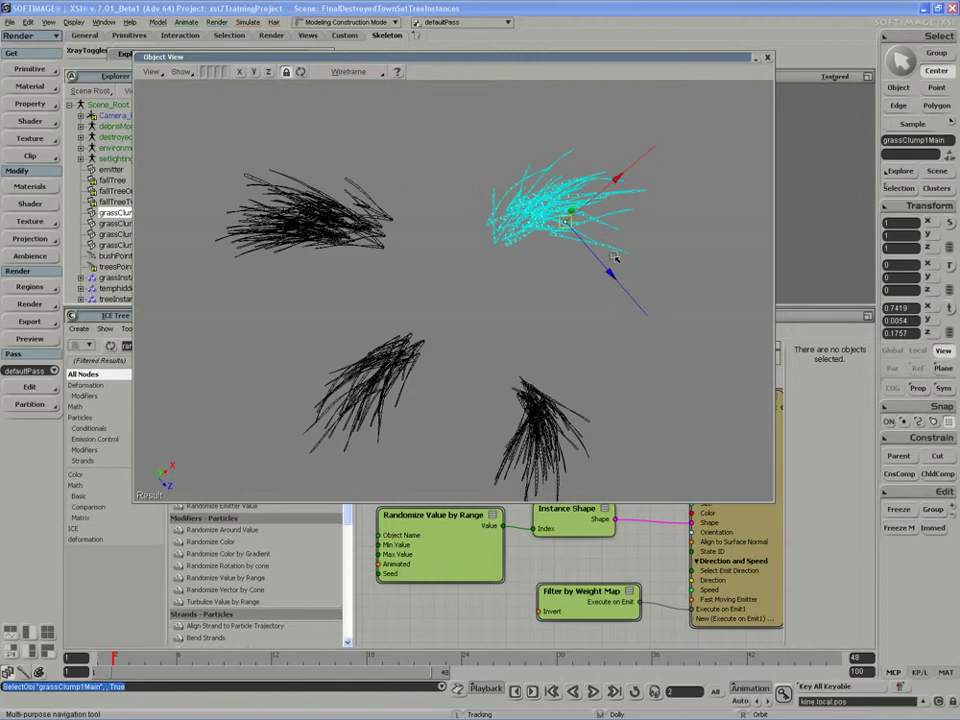
{"action": "key", "text": "c"}
{"action": "left_click_drag", "start_coordinate": [575, 283], "coordinate": [552, 278]}
{"action": "left_click_drag", "start_coordinate": [312, 60], "coordinate": [377, 74]}
{"action": "key", "text": "space"}
Step: Rotate the center of grassClump3Main around its Y axis to about -111 degrees
{"action": "left_click", "coordinate": [460, 220]}
{"action": "left_click", "coordinate": [660, 443]}
{"action": "key", "text": "s"}
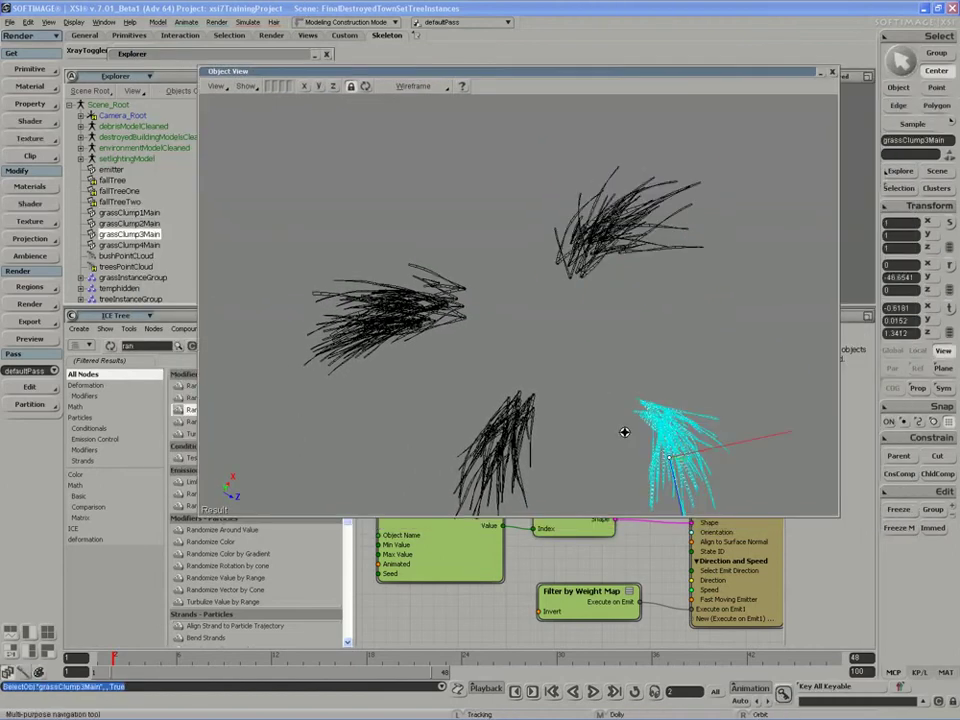
{"action": "left_click_drag", "start_coordinate": [624, 433], "coordinate": [559, 341]}
{"action": "key", "text": "c"}
{"action": "left_click_drag", "start_coordinate": [590, 380], "coordinate": [530, 390]}
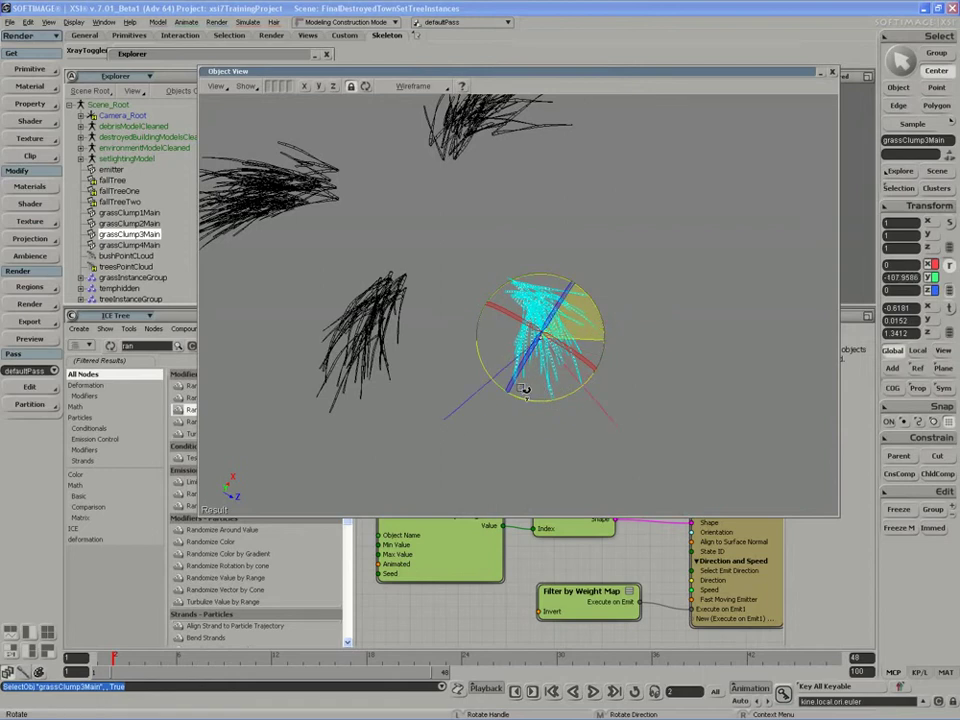
{"action": "key", "text": "space"}
Step: Rotate the center of grassClump1Main around Y to about -21 degrees and close the Object View
{"action": "left_click", "coordinate": [453, 147]}
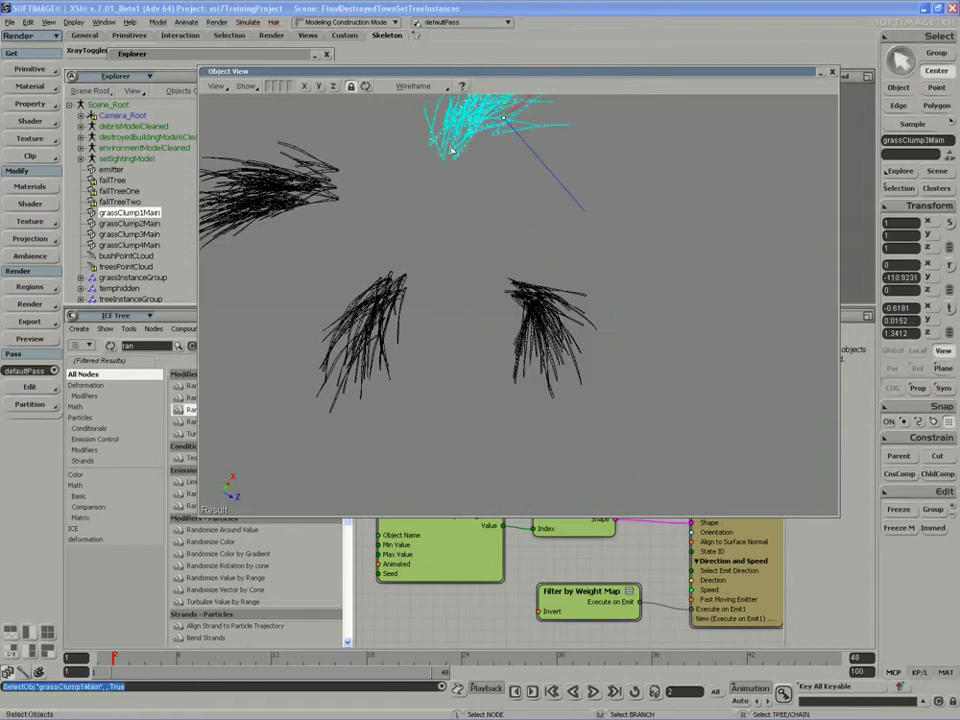
{"action": "key", "text": "s"}
{"action": "left_click_drag", "start_coordinate": [465, 201], "coordinate": [495, 242]}
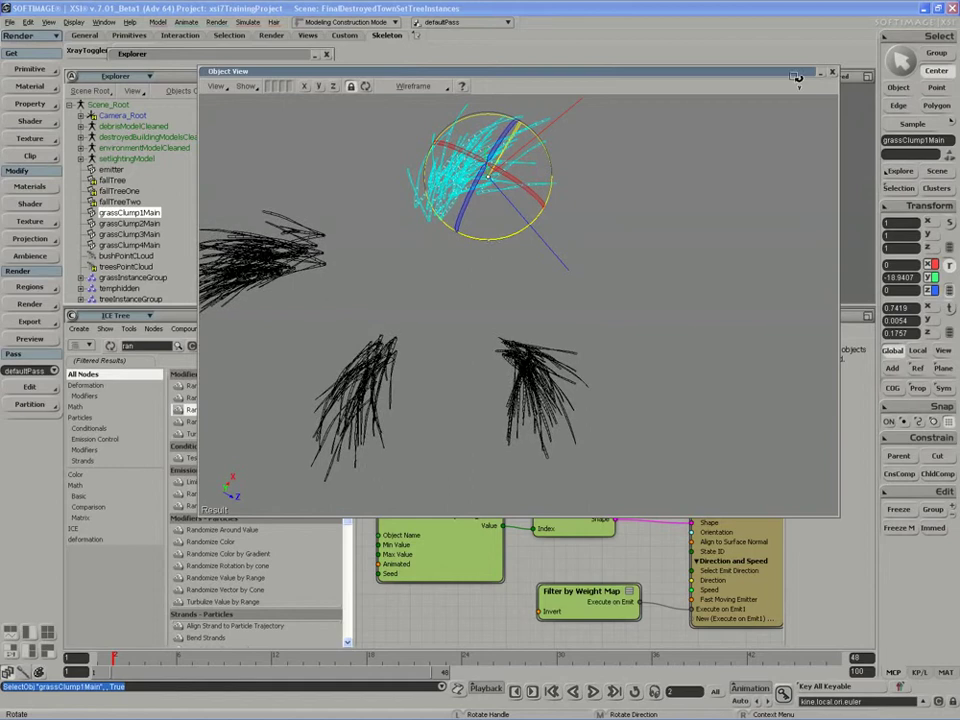
{"action": "key", "text": "space"}
{"action": "left_click", "coordinate": [832, 73]}
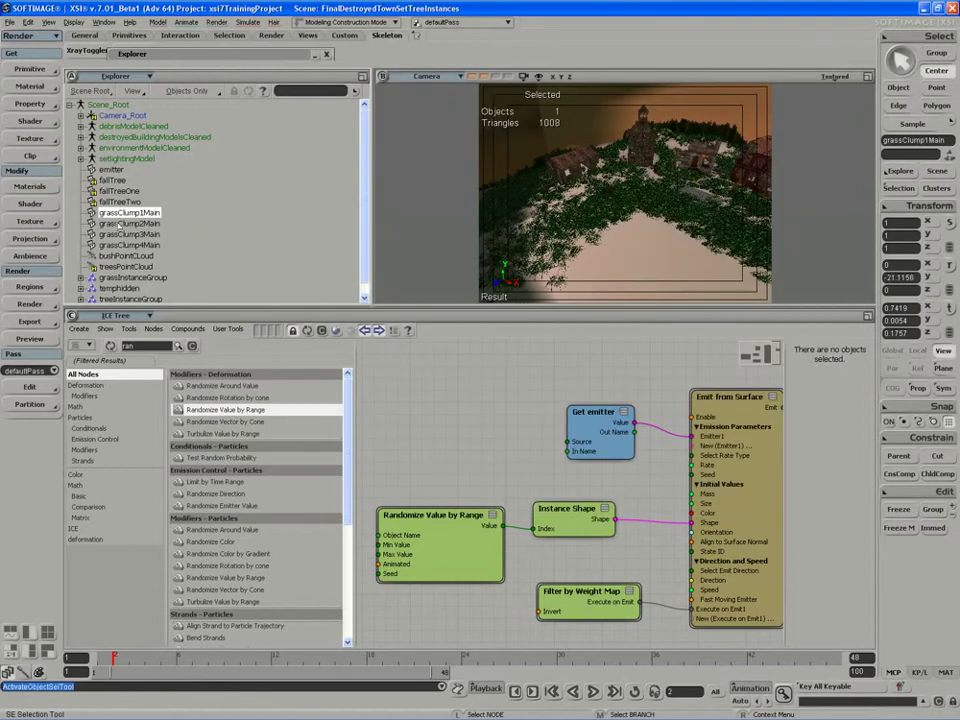
Step: Switch back to object selection and freeze the modeling stack of all four grass clumps
{"action": "left_click", "coordinate": [129, 244], "text": "shift"}
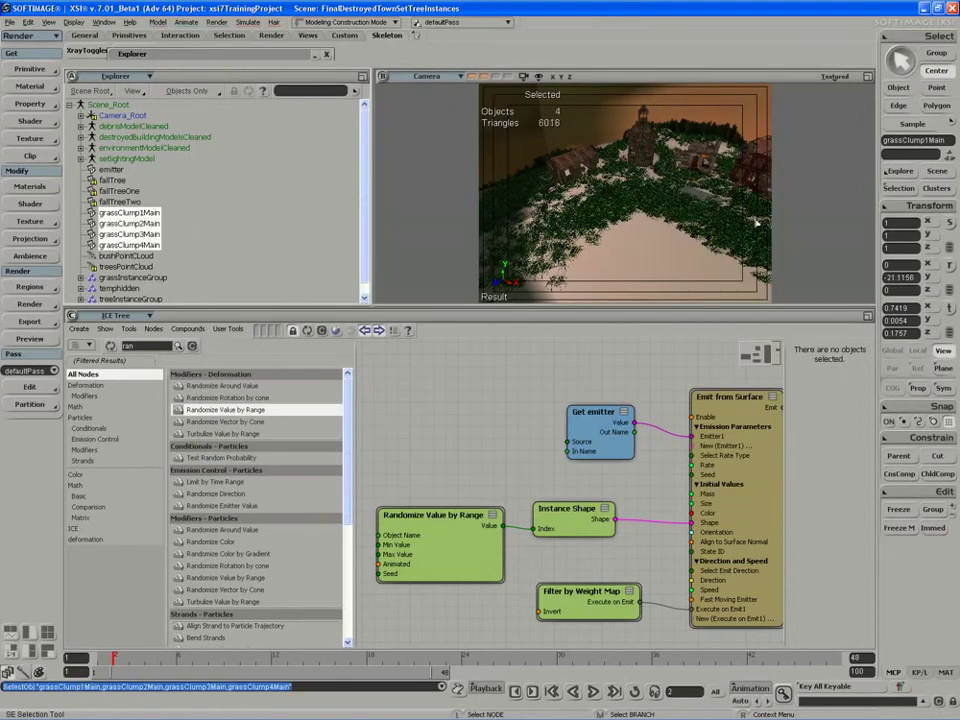
{"action": "left_click", "coordinate": [908, 90]}
{"action": "left_click", "coordinate": [899, 529]}
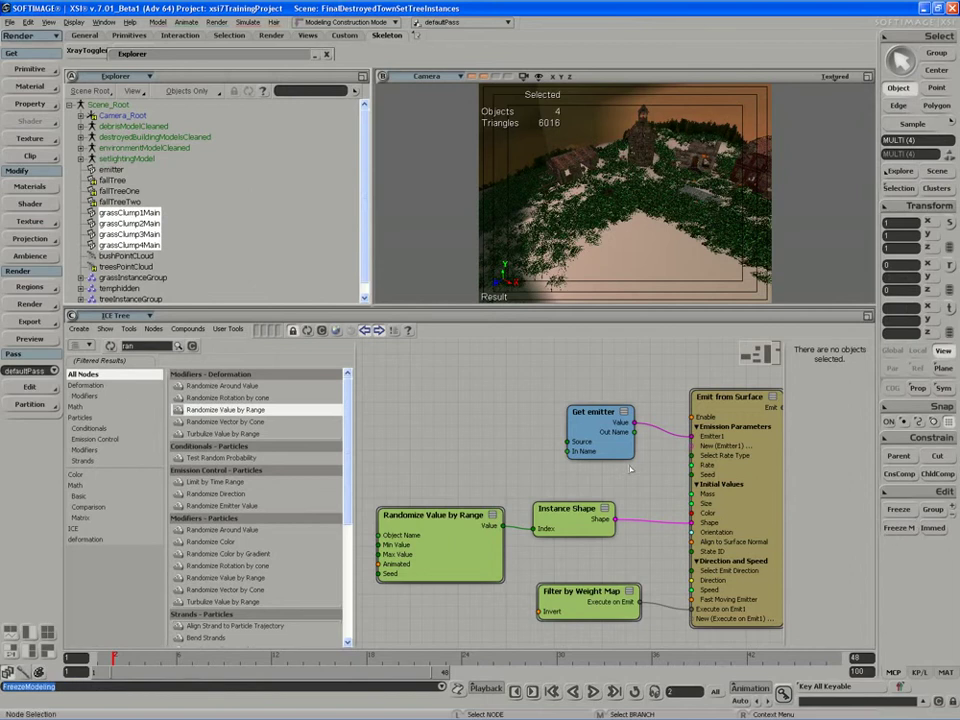
Step: Recompute the grass from frame 1 to frame 2 in the maximized camera view, with a brief wireframe check before returning to textured display
{"action": "left_click", "coordinate": [98, 662]}
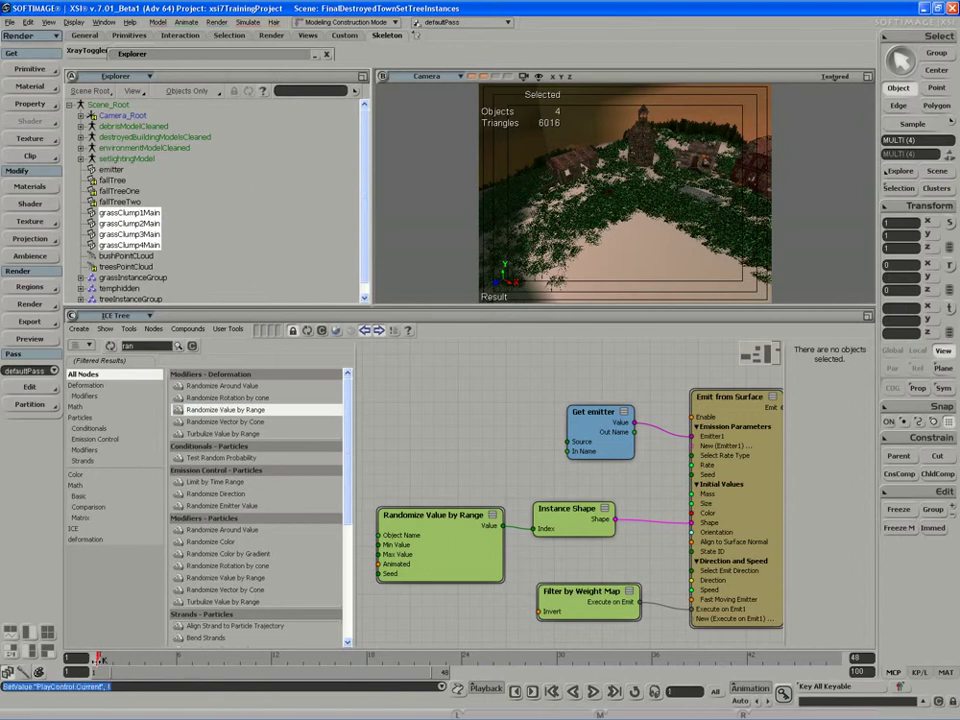
{"action": "left_click", "coordinate": [835, 76]}
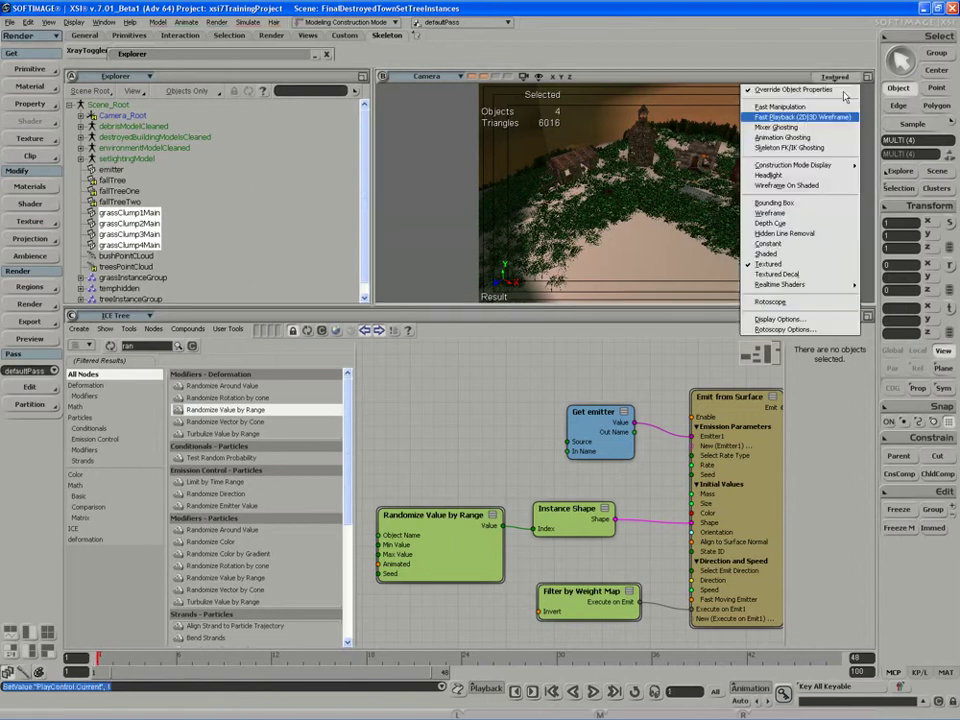
{"action": "left_click", "coordinate": [815, 217]}
{"action": "key", "text": "F12"}
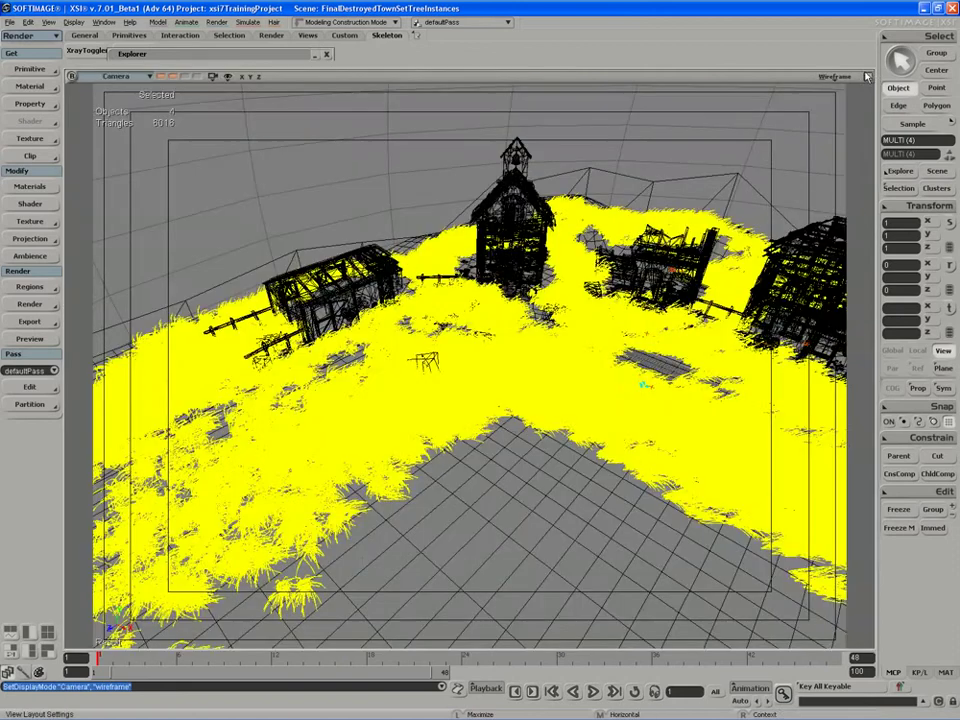
{"action": "left_click", "coordinate": [453, 175]}
{"action": "middle_click", "coordinate": [835, 77]}
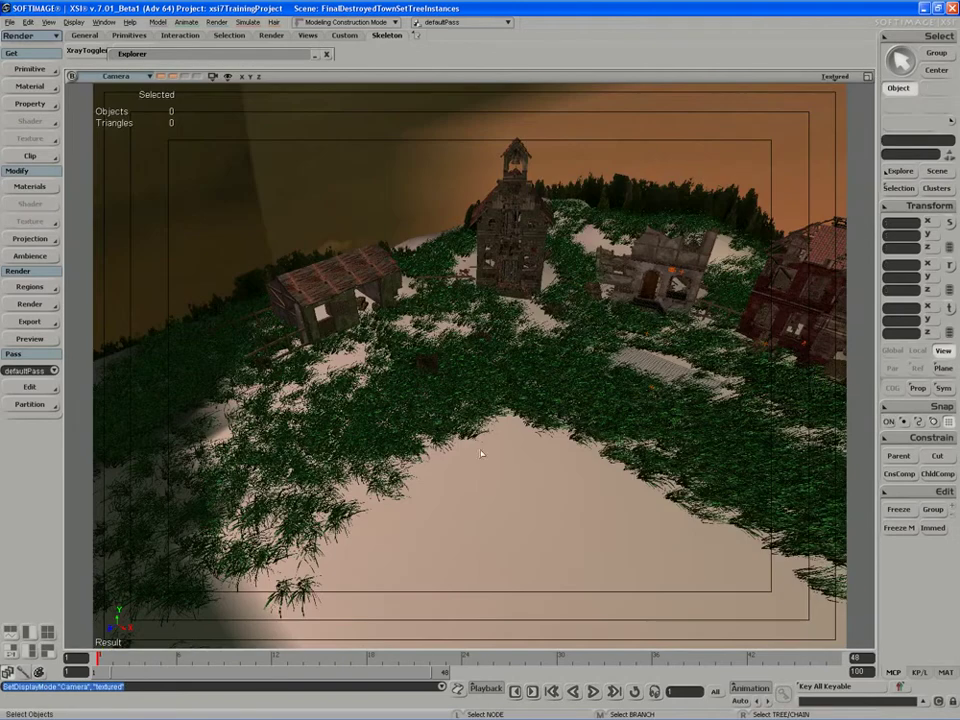
{"action": "key", "text": "period"}
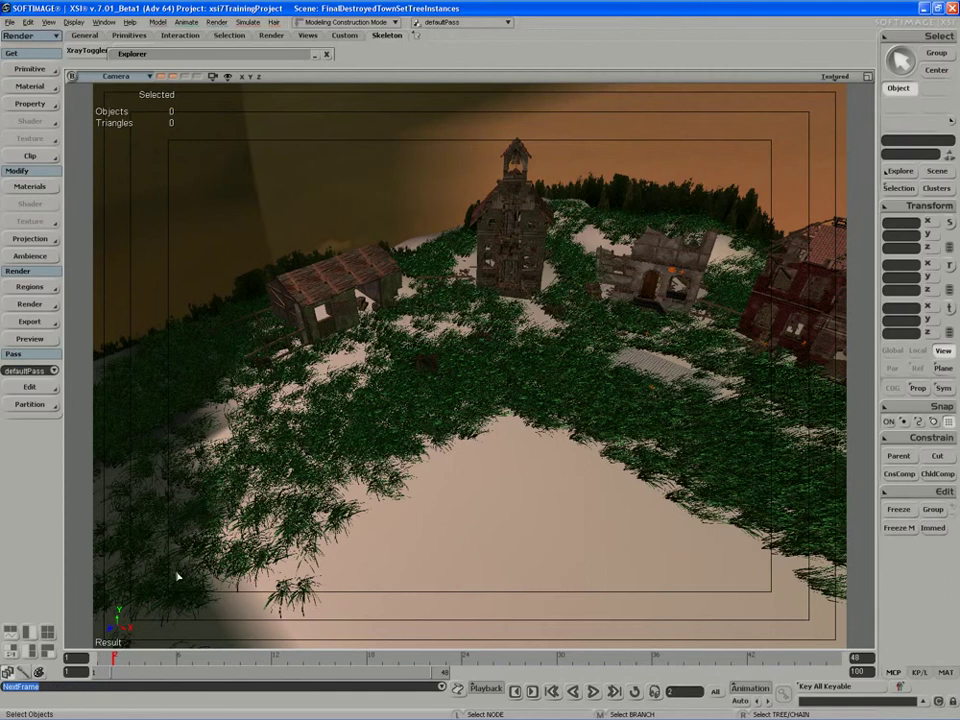
Step: Examine the instanced grass up close and from a distance in the camera view, and restore the multi-view layout
{"action": "key", "text": "s"}
{"action": "left_click_drag", "start_coordinate": [531, 435], "coordinate": [548, 373]}
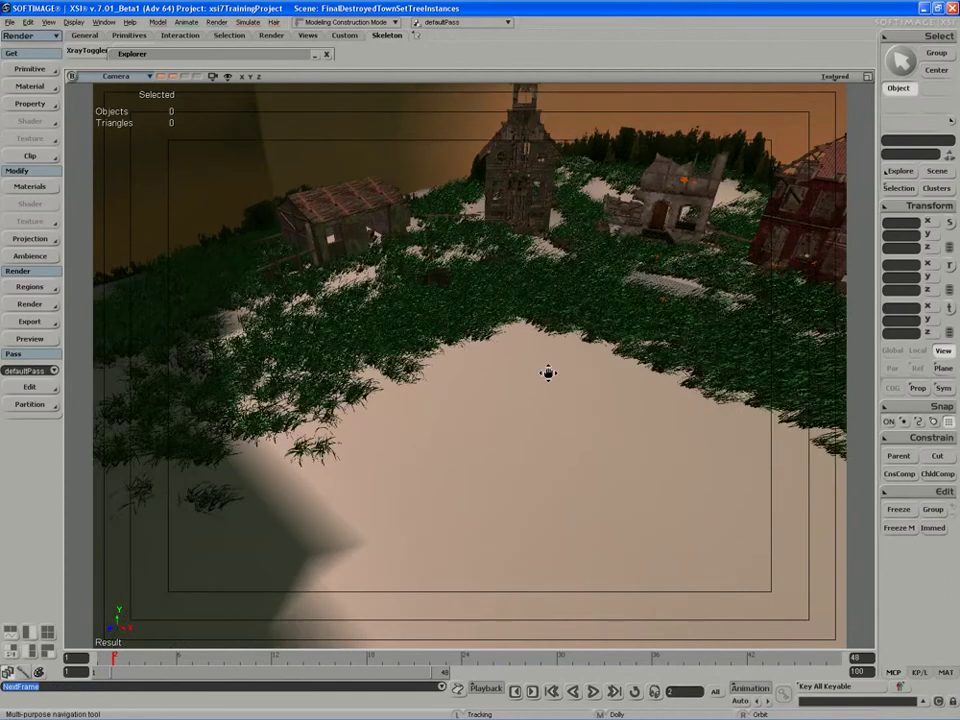
{"action": "right_click_drag", "start_coordinate": [548, 381], "coordinate": [461, 458]}
{"action": "middle_click_drag", "start_coordinate": [461, 458], "coordinate": [393, 483]}
{"action": "key", "text": "space"}
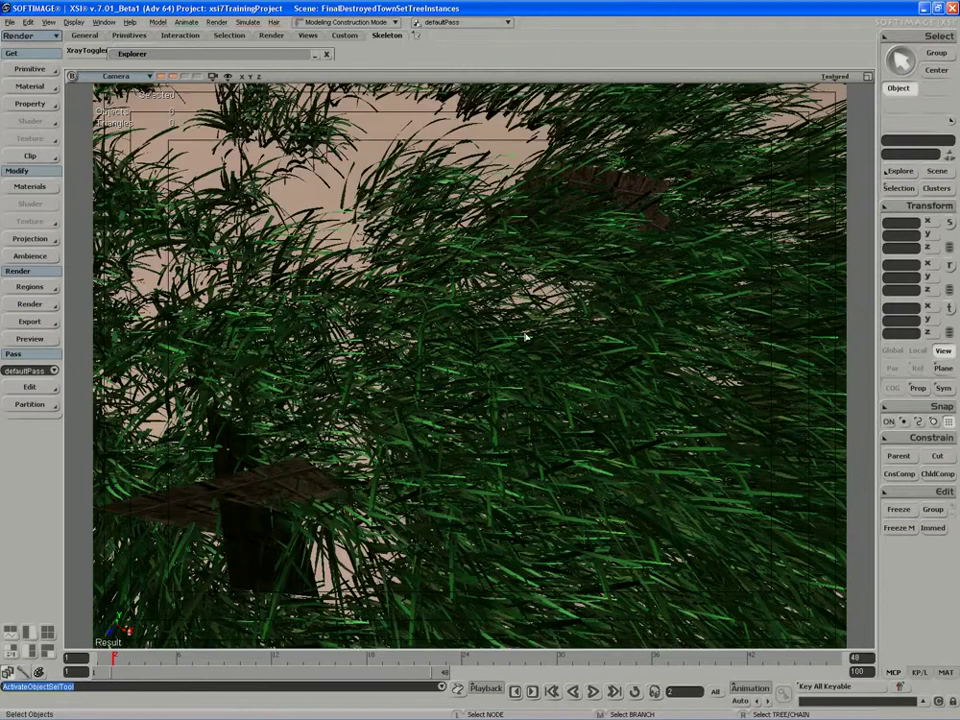
{"action": "key", "text": "s"}
{"action": "right_click_drag", "start_coordinate": [580, 295], "coordinate": [580, 289]}
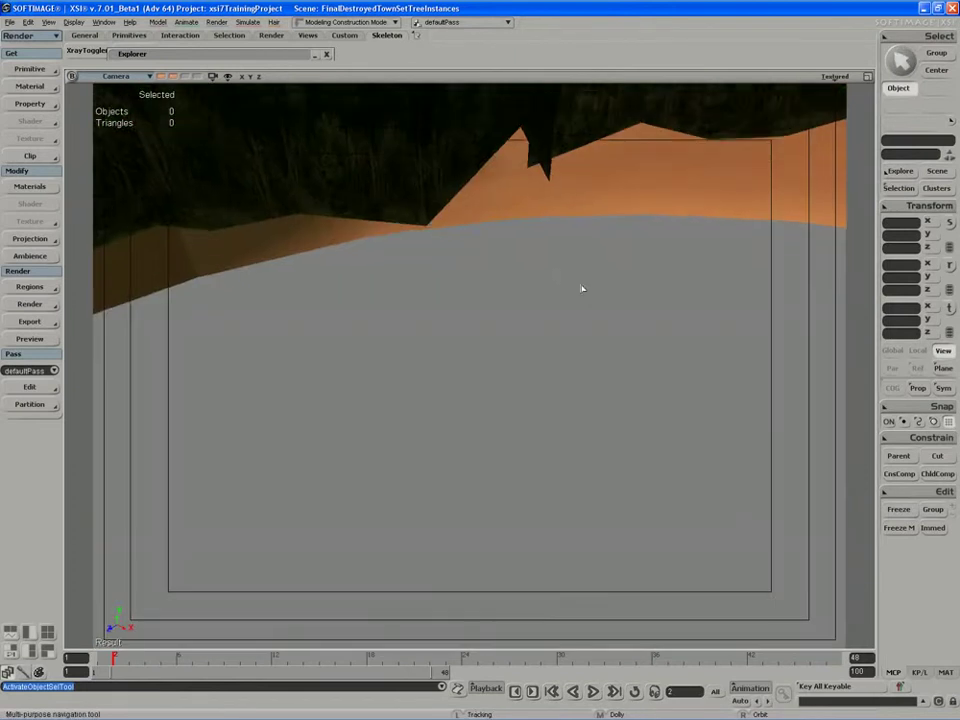
{"action": "key", "text": "s"}
{"action": "middle_click_drag", "start_coordinate": [577, 289], "coordinate": [546, 264]}
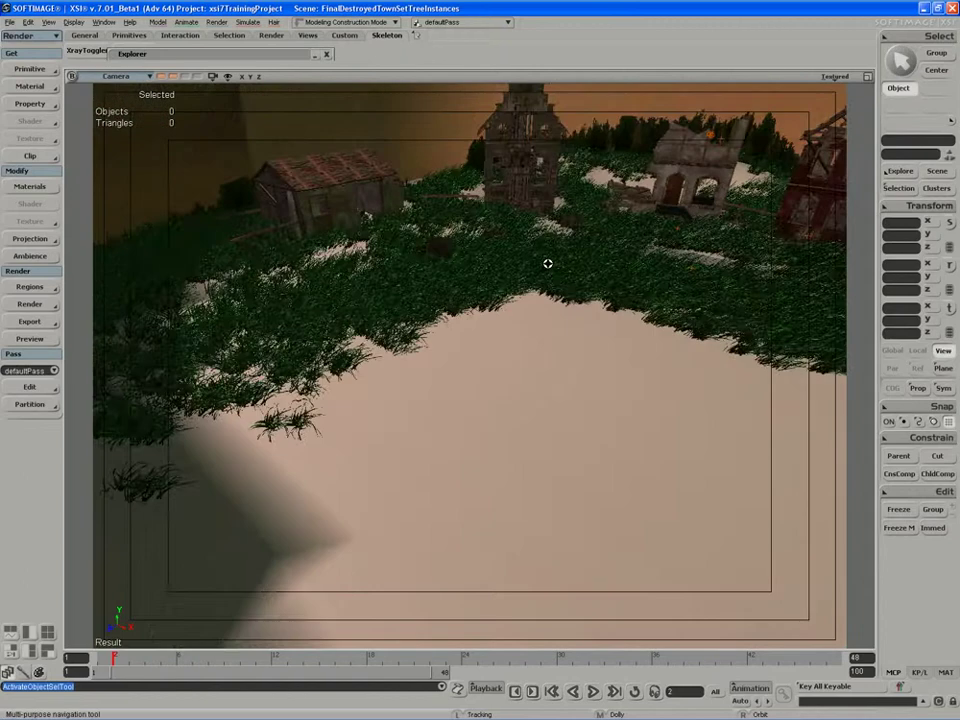
{"action": "left_click_drag", "start_coordinate": [546, 264], "coordinate": [568, 311]}
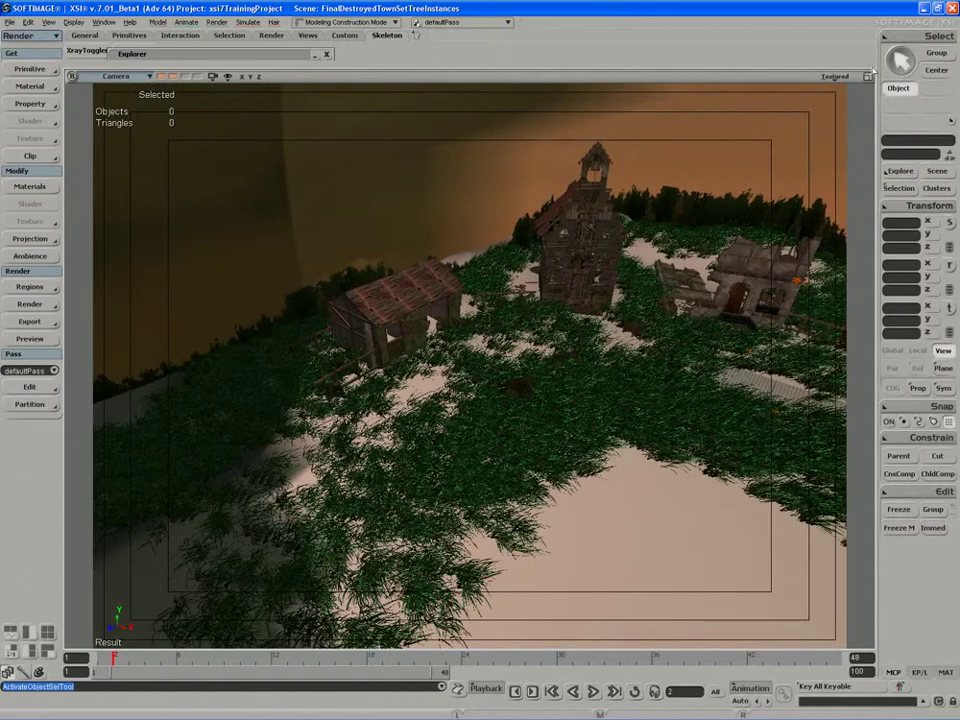
{"action": "left_click", "coordinate": [867, 77]}
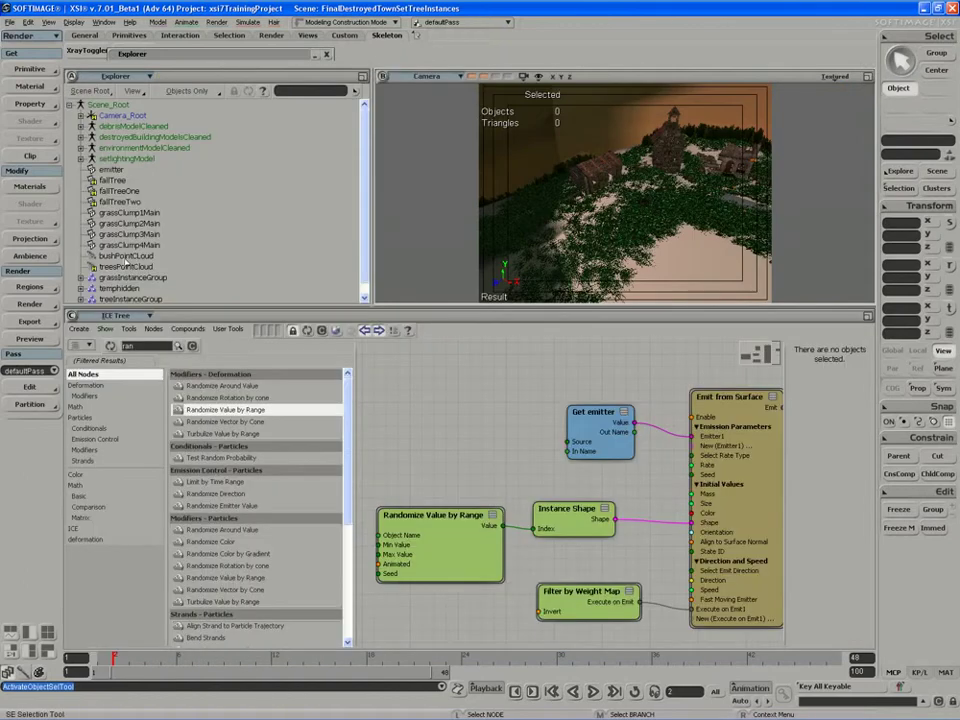
Step: Hide the emitter, unhide grassyArea and pathway under environmentModelCleaned, and maximize the camera view
{"action": "scroll", "coordinate": [220, 240], "scroll_direction": "down", "scroll_amount": 1}
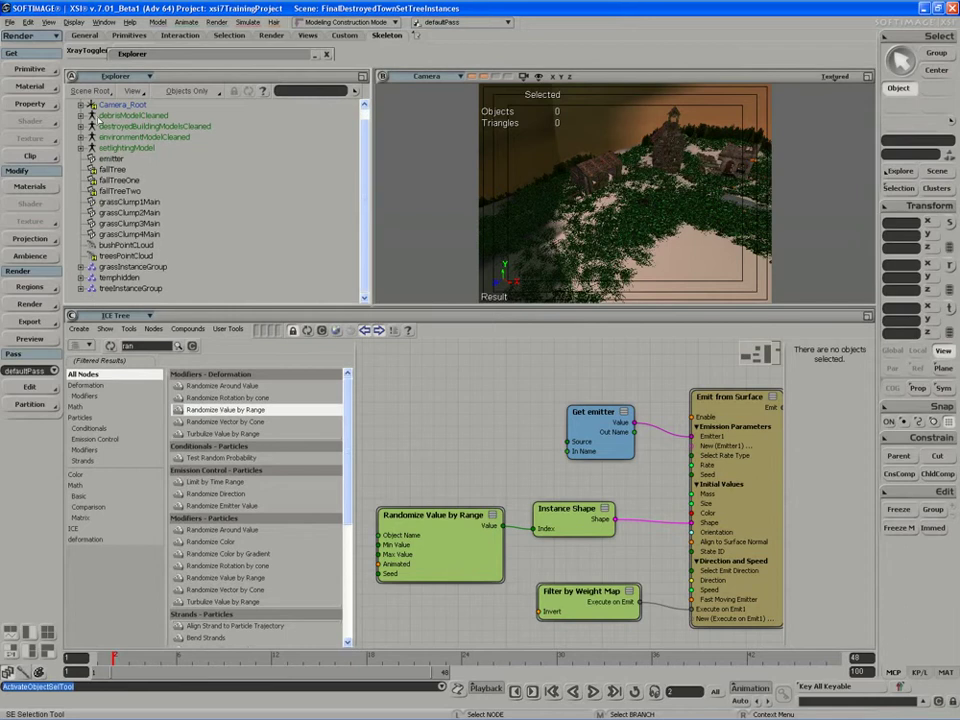
{"action": "left_click", "coordinate": [81, 137]}
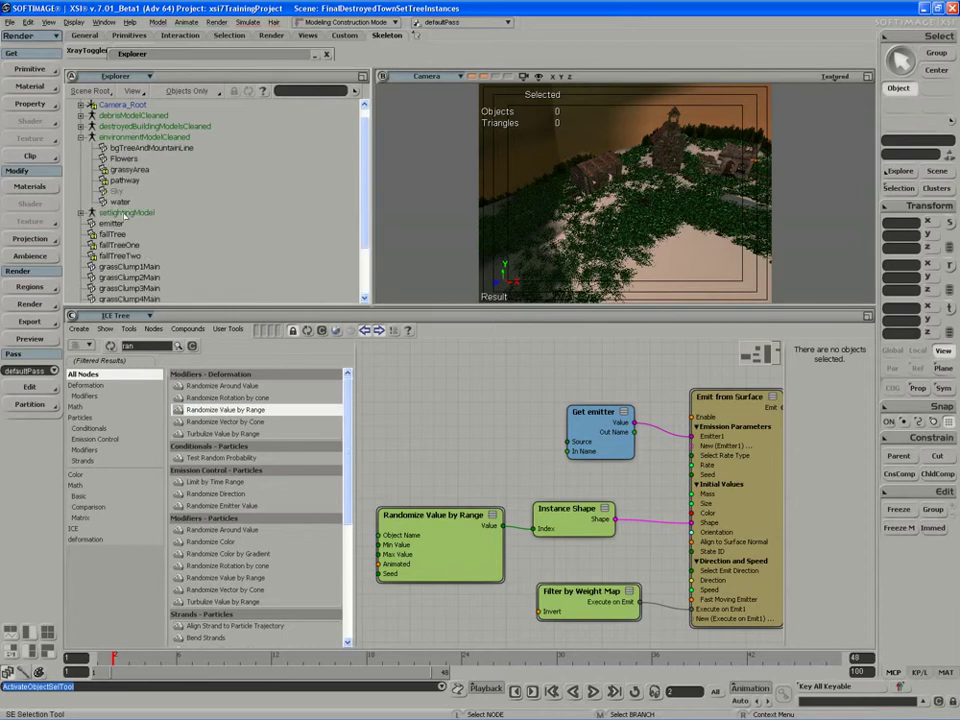
{"action": "left_click", "coordinate": [112, 223]}
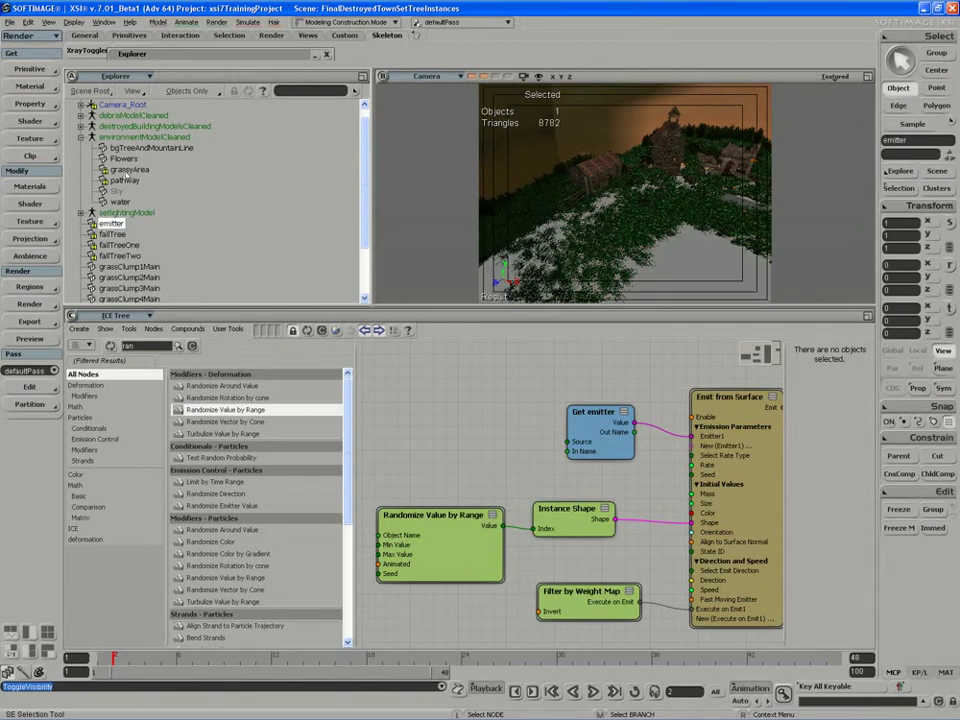
{"action": "left_click", "coordinate": [127, 171]}
{"action": "left_click", "coordinate": [124, 181], "text": "shift"}
{"action": "key", "text": "h"}
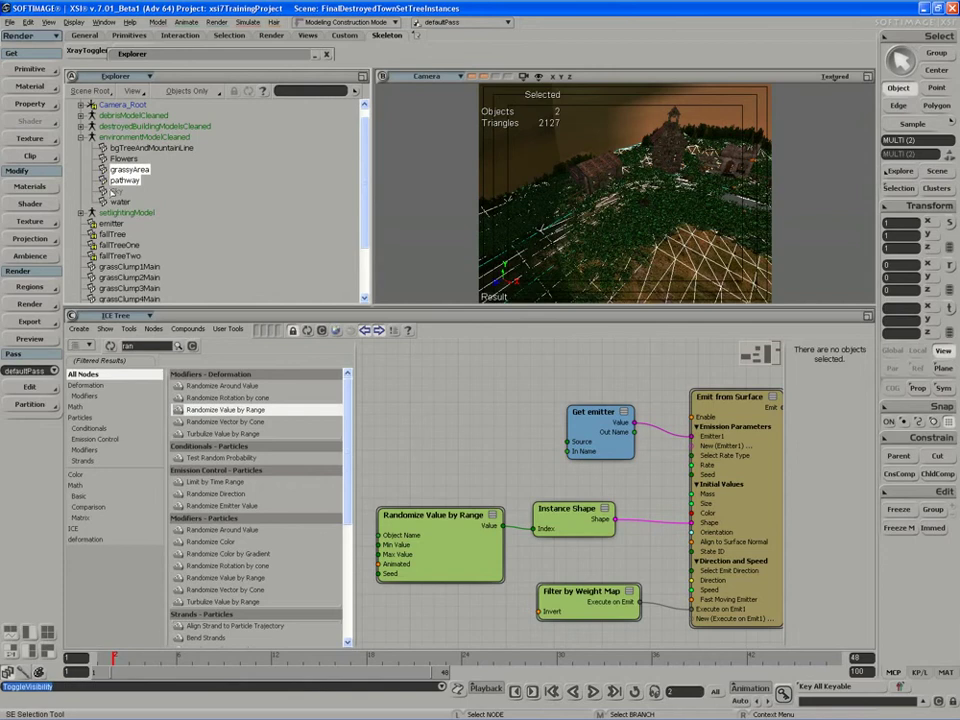
{"action": "left_click", "coordinate": [867, 77]}
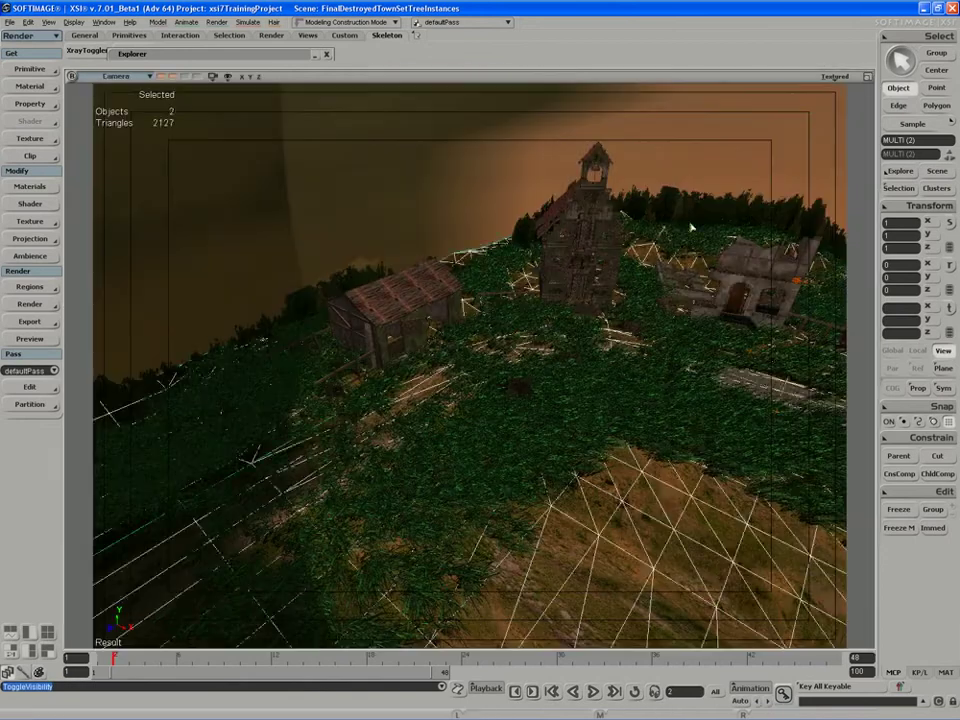
Step: Clear the selection, examine the grass coverage on the terrain in the camera view, and restore the multi-view layout
{"action": "key", "text": "ctrl+shift+a"}
{"action": "key", "text": "s"}
{"action": "right_click_drag", "start_coordinate": [609, 396], "coordinate": [578, 402]}
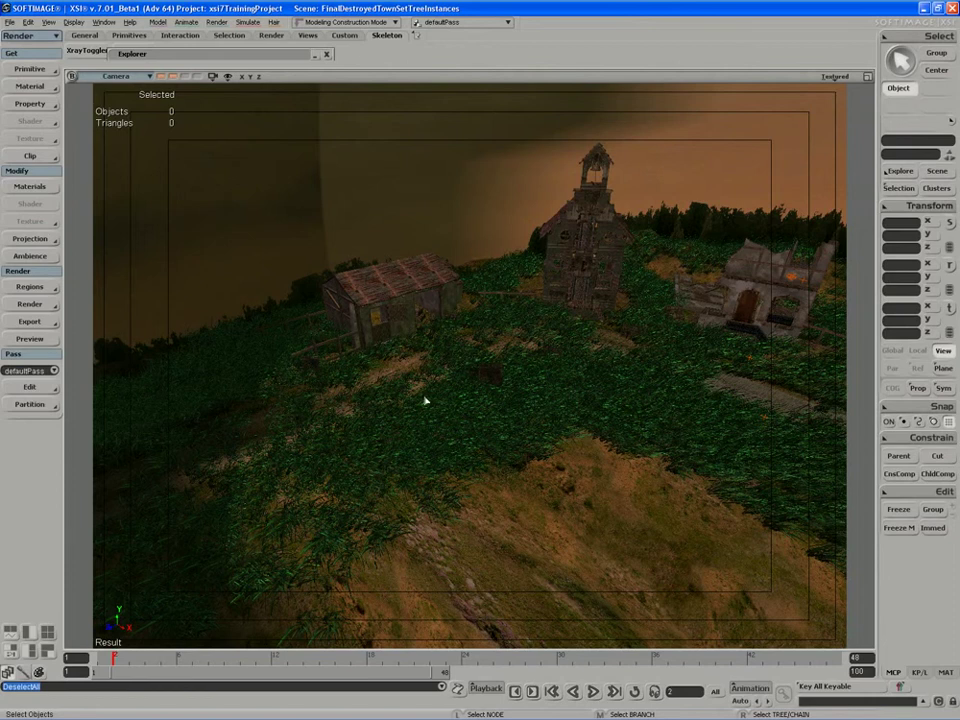
{"action": "left_click", "coordinate": [867, 76]}
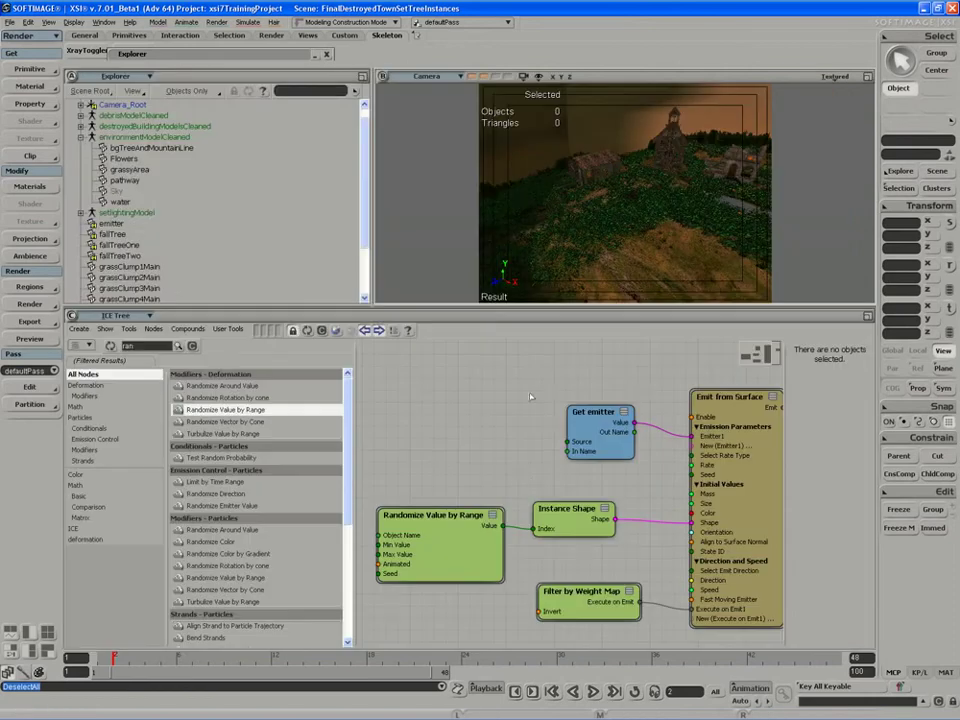
Step: Add a second Randomize Value by Range node to the ICE tree and connect its Value to Emit from Surface's Size
{"action": "left_click_drag", "start_coordinate": [523, 480], "coordinate": [476, 458]}
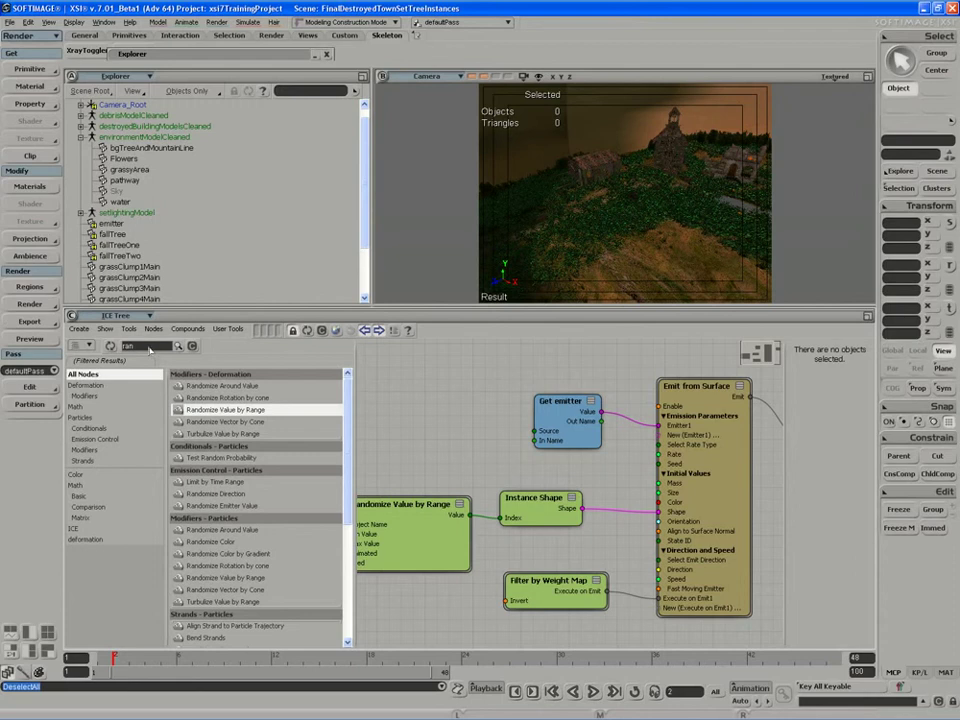
{"action": "left_click_drag", "start_coordinate": [225, 411], "coordinate": [527, 515]}
{"action": "middle_click_drag", "start_coordinate": [563, 513], "coordinate": [571, 551]}
{"action": "left_click_drag", "start_coordinate": [570, 591], "coordinate": [576, 628]}
{"action": "left_click_drag", "start_coordinate": [485, 463], "coordinate": [500, 463]}
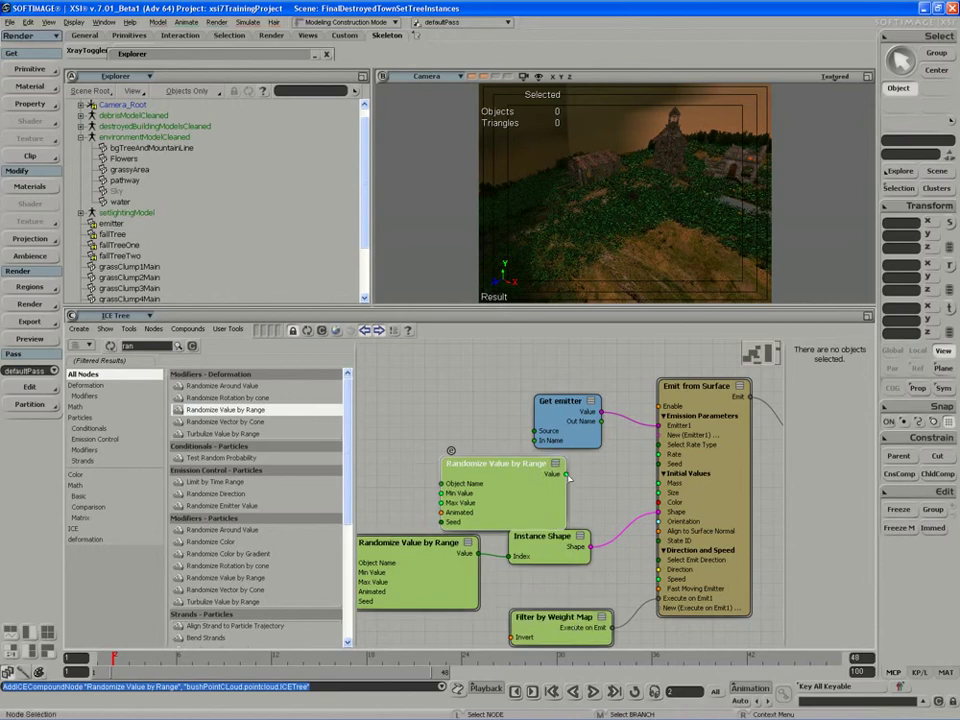
{"action": "left_click_drag", "start_coordinate": [566, 473], "coordinate": [668, 495]}
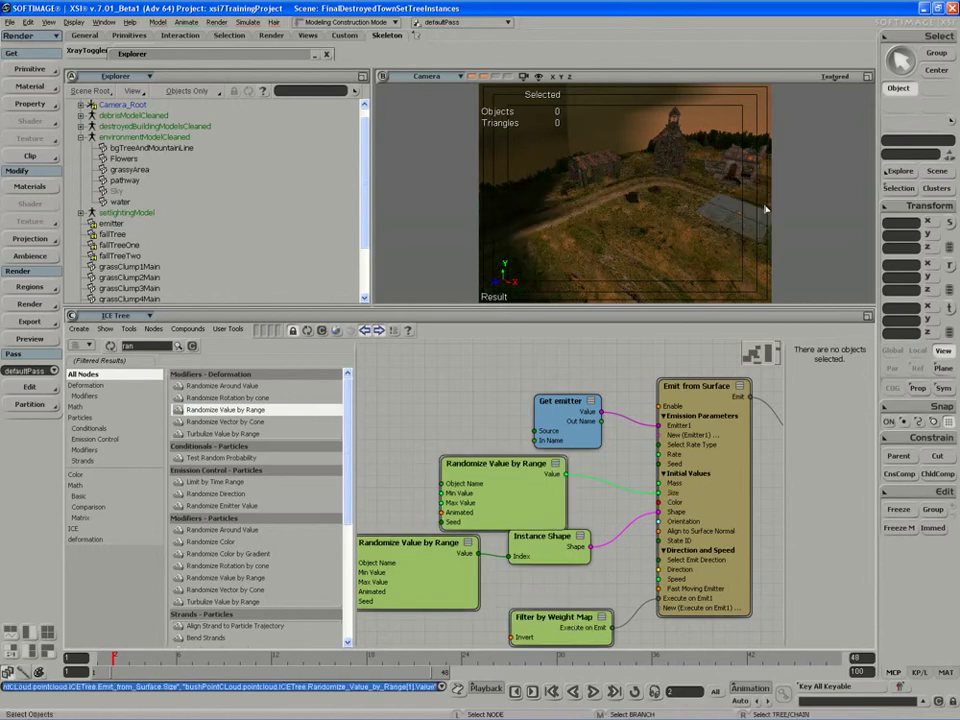
Step: Turn off Animated on the new Randomize Value by Range node and set its range to 4.151 minimum and 8.239 maximum
{"action": "key", "text": "F12"}
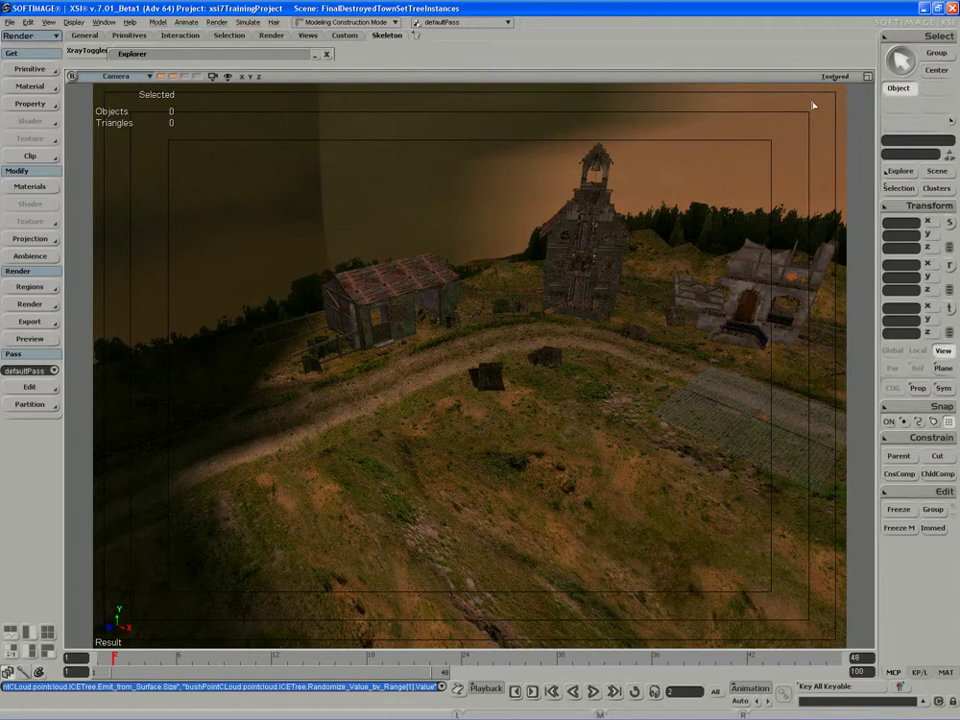
{"action": "key", "text": "F12"}
{"action": "double_click", "coordinate": [472, 497]}
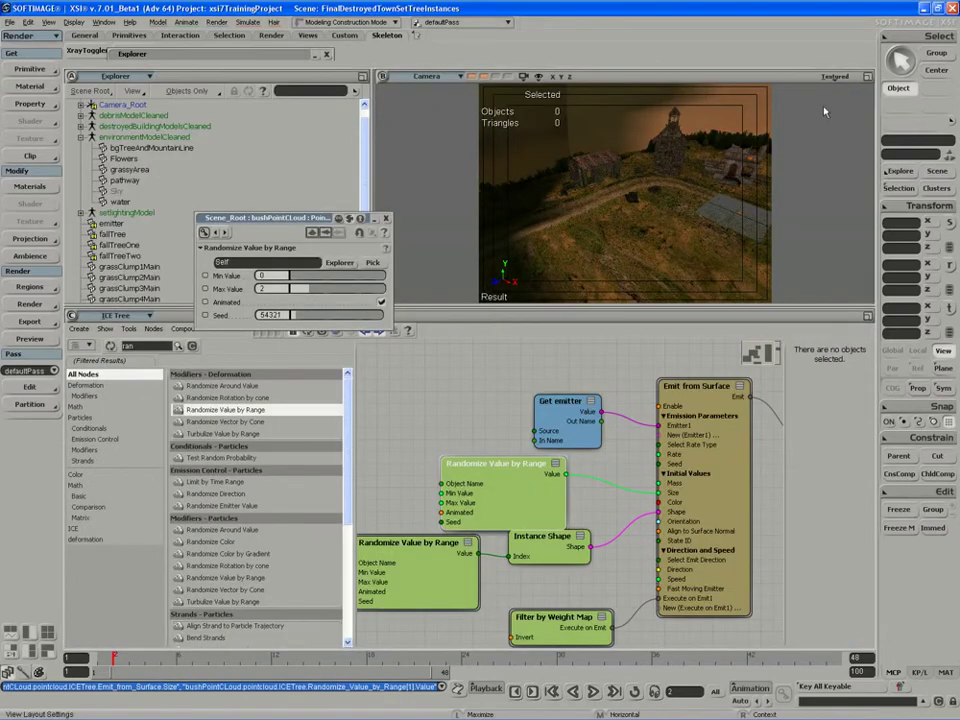
{"action": "key", "text": "F12"}
{"action": "left_click", "coordinate": [381, 301]}
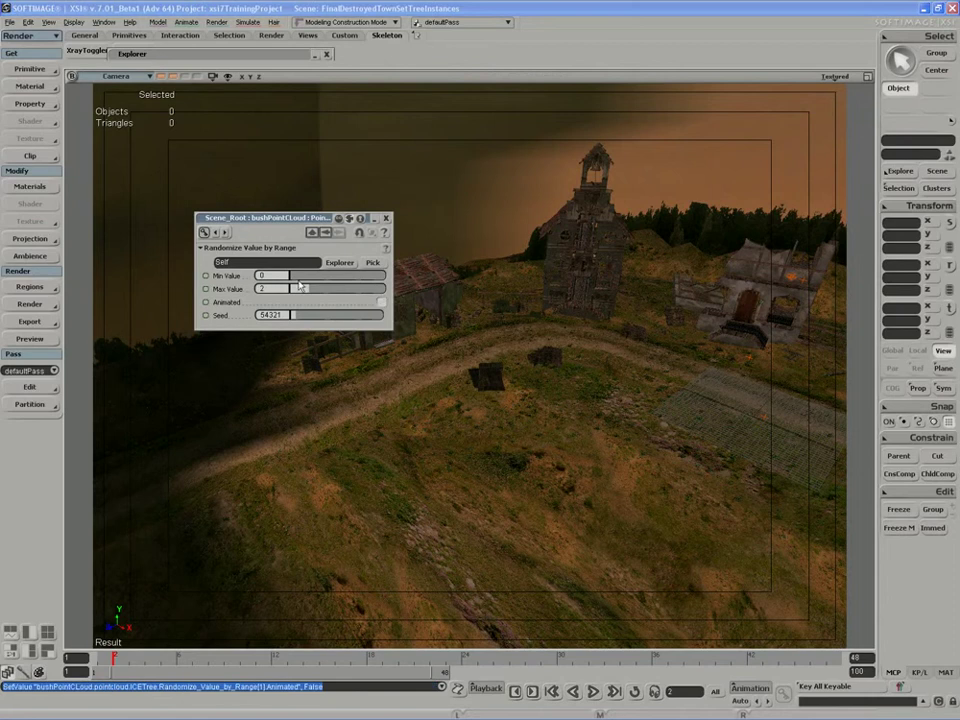
{"action": "left_click_drag", "start_coordinate": [297, 279], "coordinate": [331, 280]}
Step: Set the grass size randomization's Min Value to 3.145 and close the node's properties
{"action": "scroll", "coordinate": [510, 454], "scroll_direction": "up", "scroll_amount": 5}
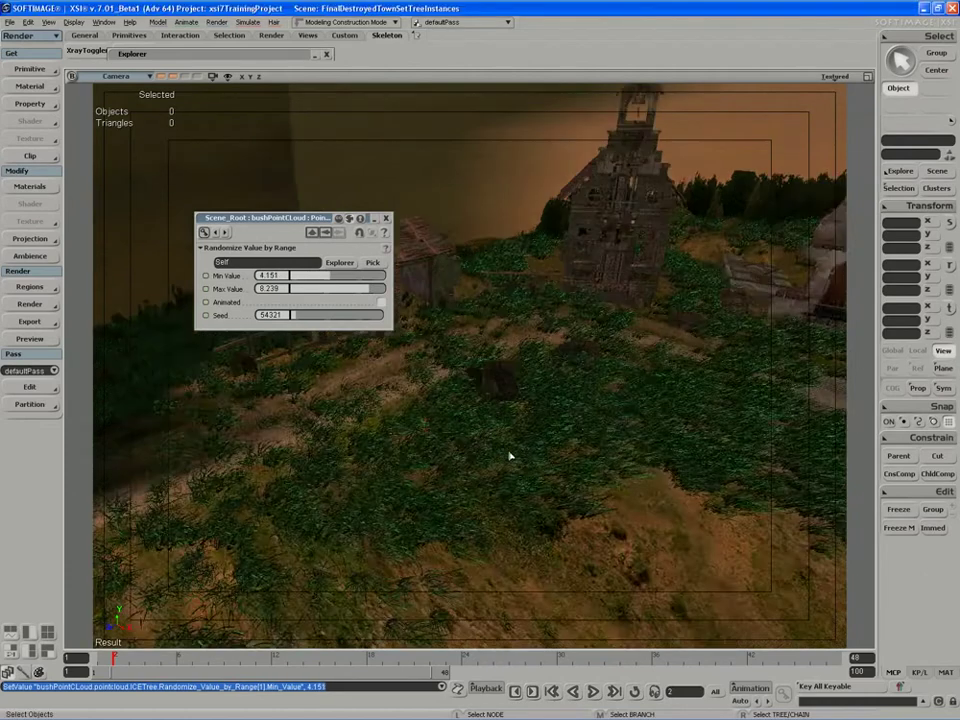
{"action": "scroll", "coordinate": [446, 447], "scroll_direction": "down", "scroll_amount": 3}
{"action": "key", "text": "s"}
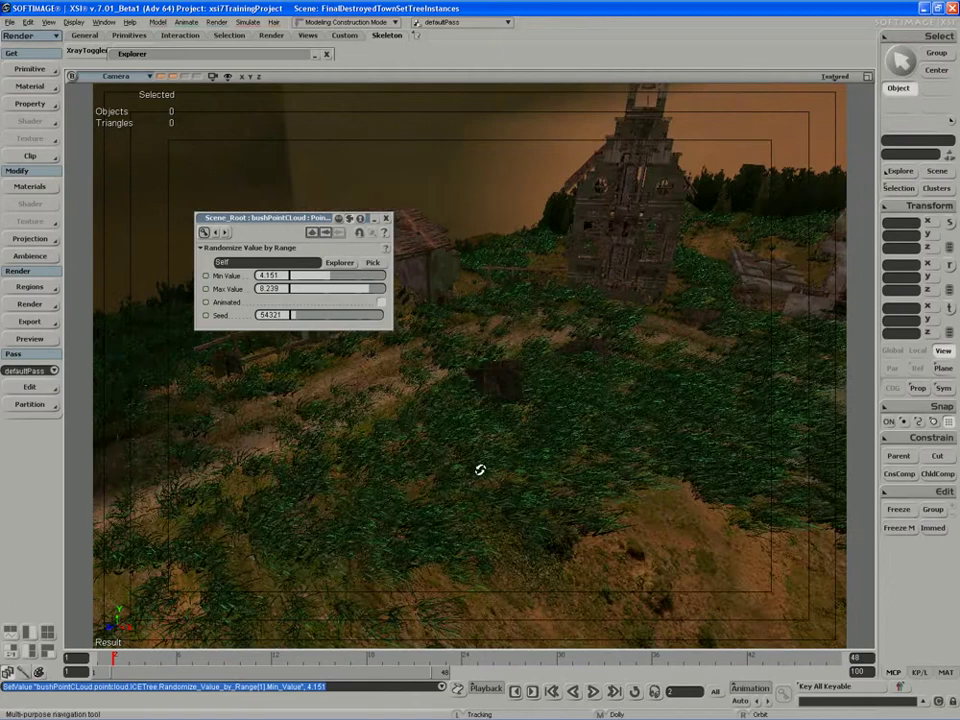
{"action": "right_click_drag", "start_coordinate": [480, 470], "coordinate": [452, 467]}
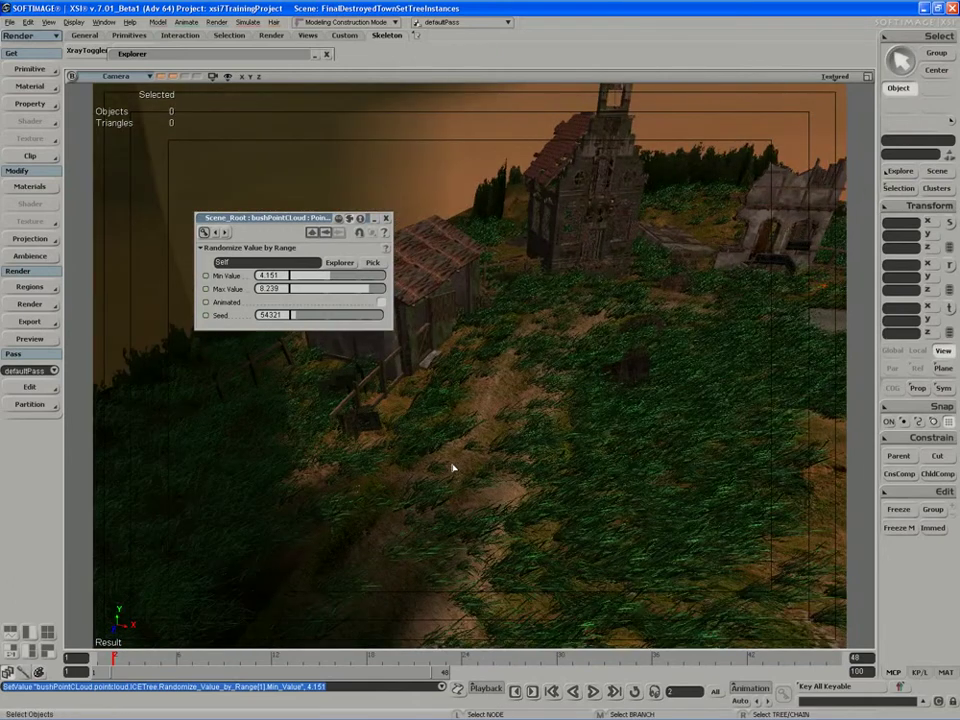
{"action": "left_click_drag", "start_coordinate": [334, 287], "coordinate": [322, 283]}
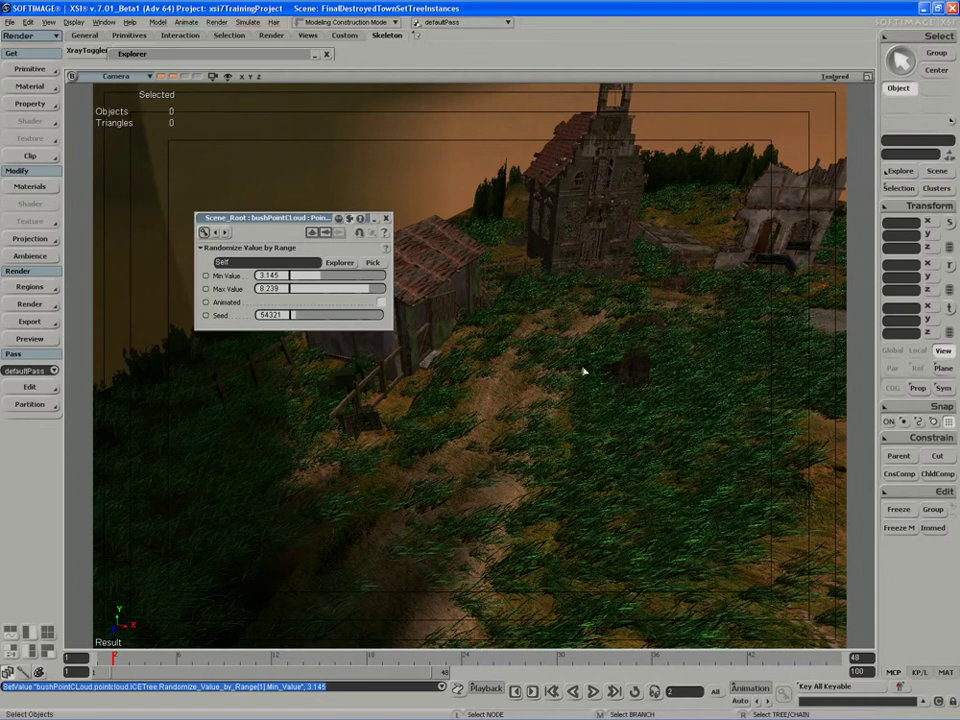
{"action": "scroll", "coordinate": [583, 371], "scroll_direction": "down", "scroll_amount": 3}
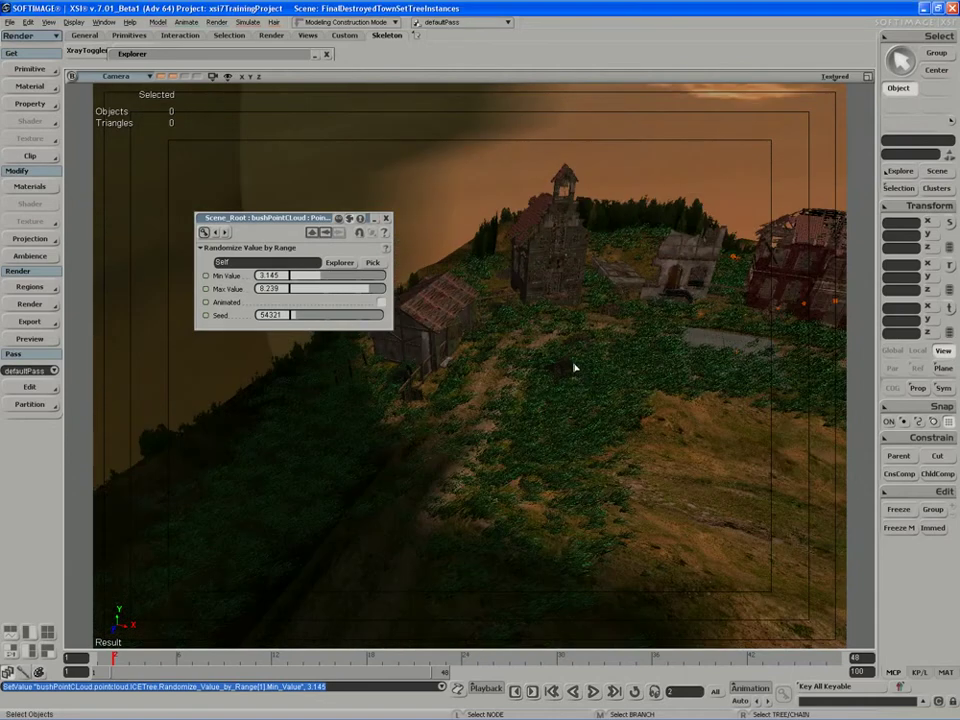
{"action": "left_click", "coordinate": [386, 219]}
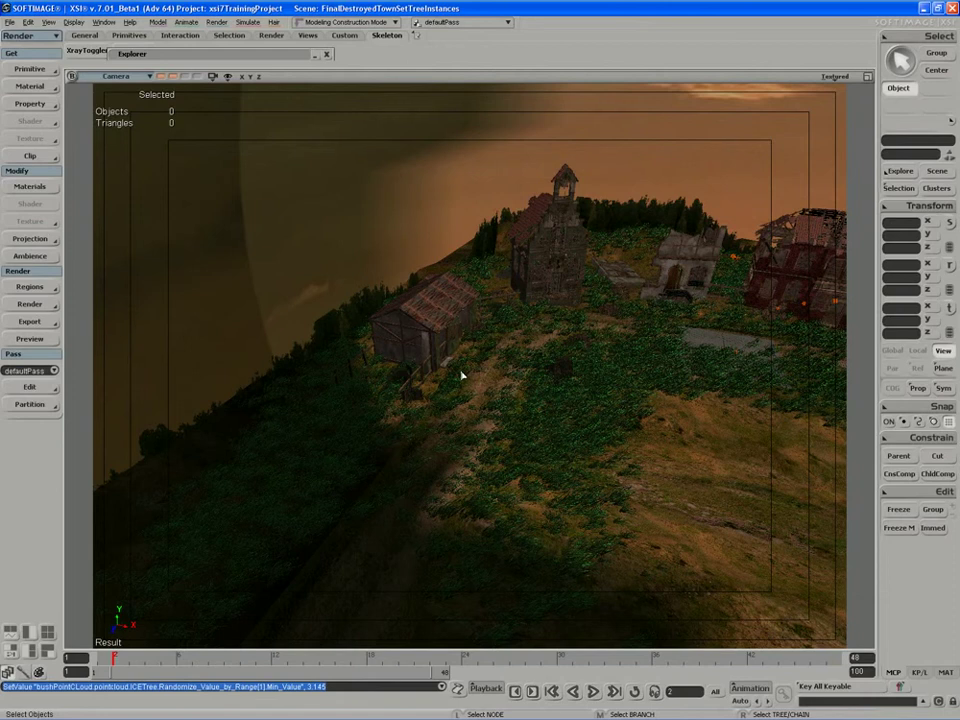
Step: Examine the size-varied grass across the terrain, clear the selection, and restore the multi-view layout
{"action": "key", "text": "s"}
{"action": "right_click_drag", "start_coordinate": [449, 382], "coordinate": [470, 384]}
{"action": "key", "text": "space"}
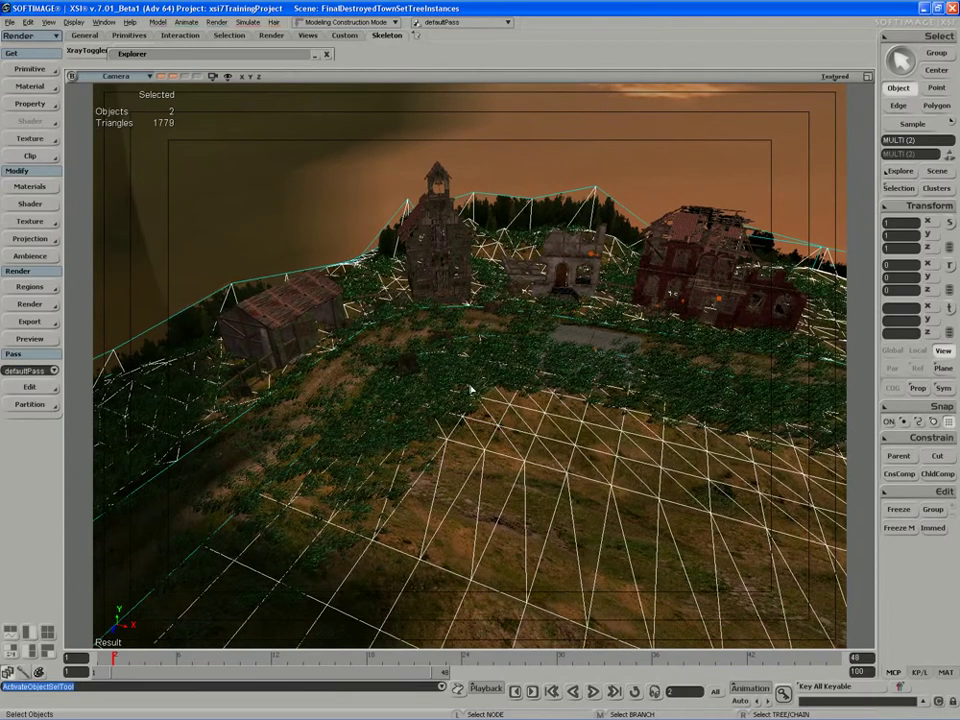
{"action": "key", "text": "ctrl+shift+a"}
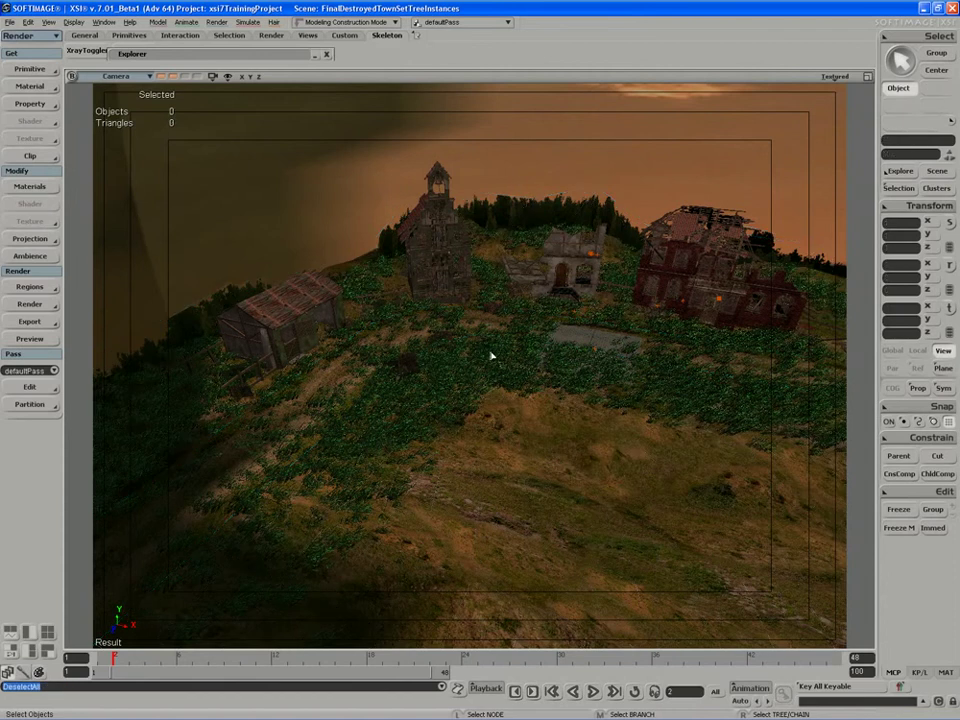
{"action": "left_click", "coordinate": [867, 77]}
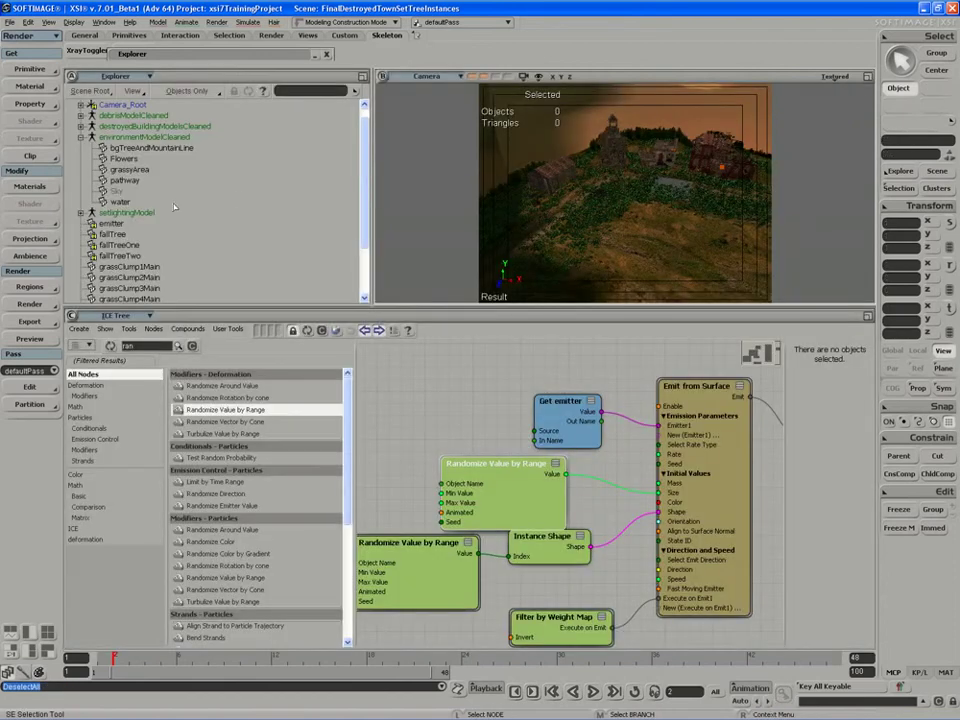
Step: Try to unhide treesPointCloud on its own, and unhide the temphidden group
{"action": "left_click", "coordinate": [128, 278]}
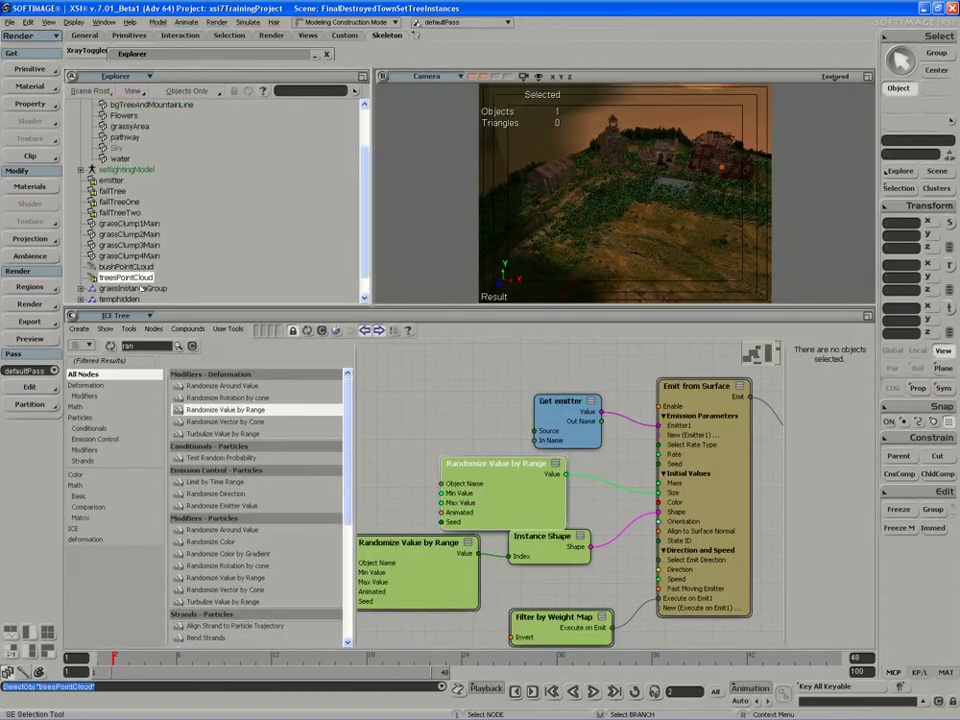
{"action": "key", "text": "h"}
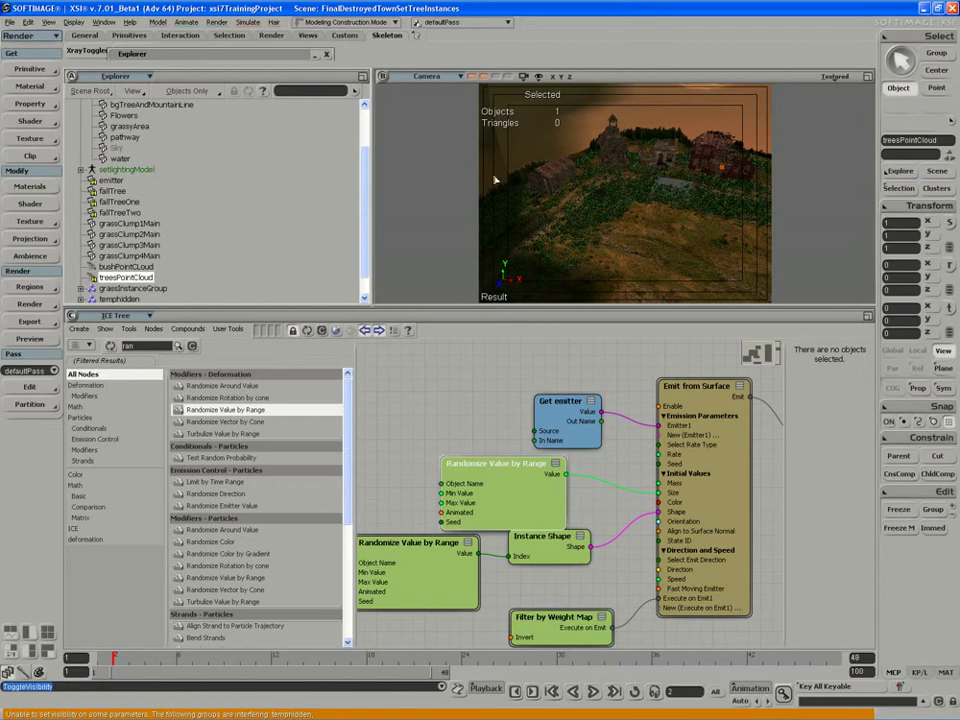
{"action": "scroll", "coordinate": [289, 285], "scroll_direction": "down", "scroll_amount": 2}
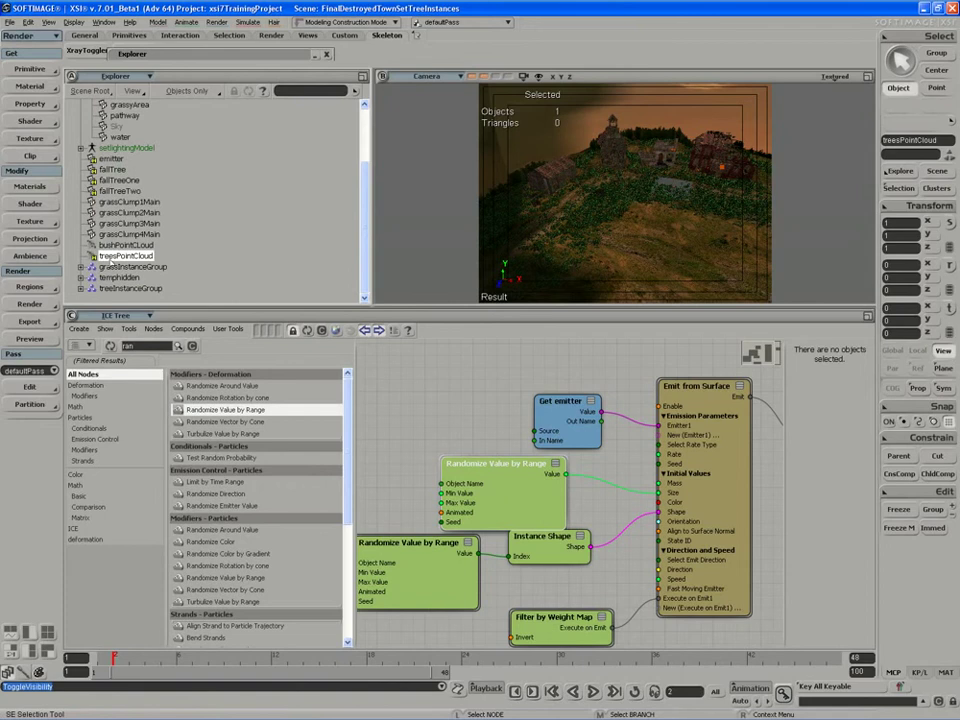
{"action": "left_click", "coordinate": [112, 277]}
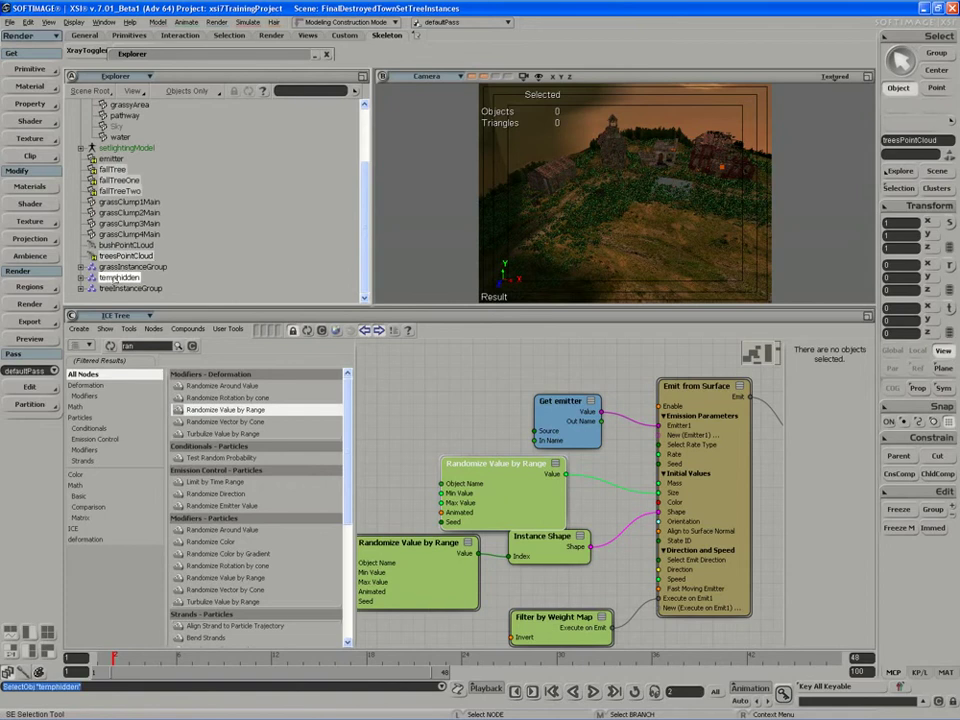
{"action": "key", "text": "h"}
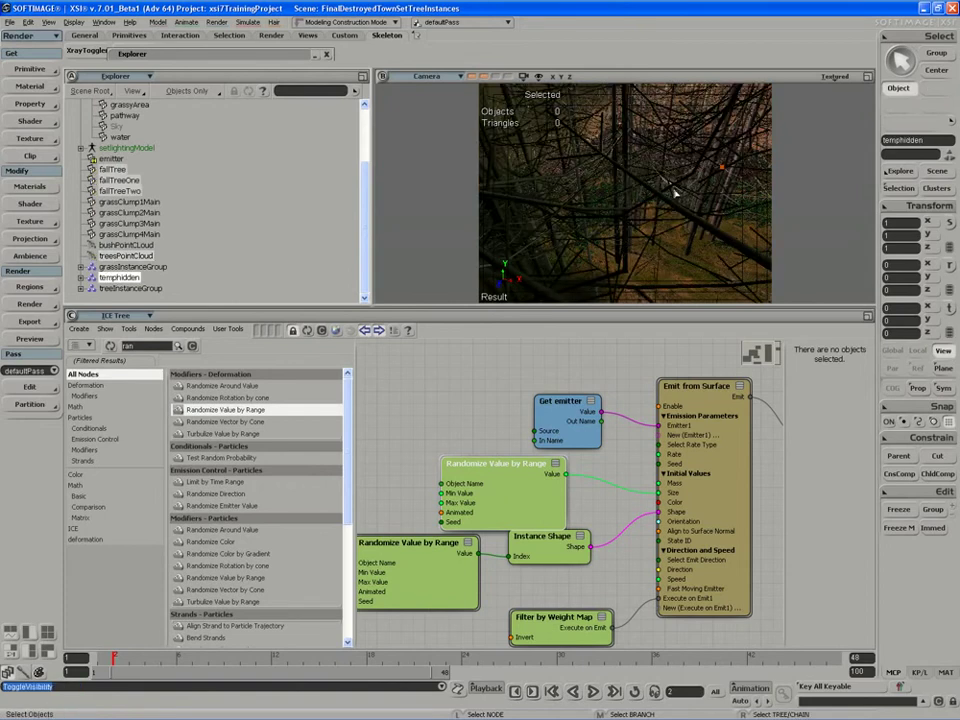
Step: Maximize the camera view, clear the selection, and examine the instanced trees and grass around the buildings from several angles
{"action": "left_click", "coordinate": [866, 77]}
{"action": "key", "text": "s"}
{"action": "middle_click_drag", "start_coordinate": [505, 252], "coordinate": [476, 254]}
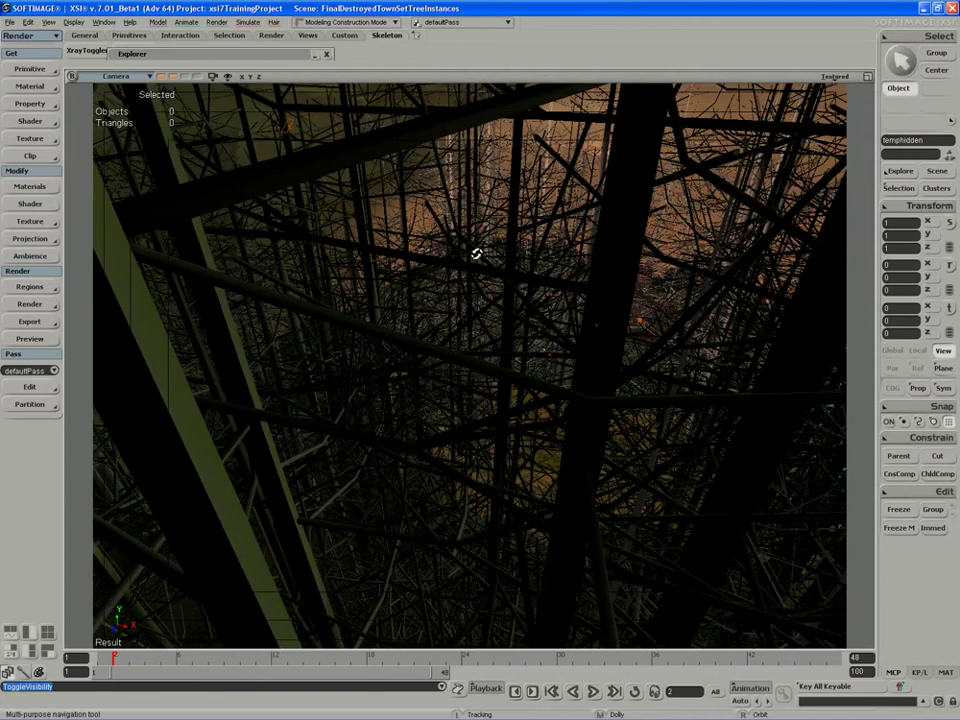
{"action": "right_click_drag", "start_coordinate": [477, 254], "coordinate": [475, 263]}
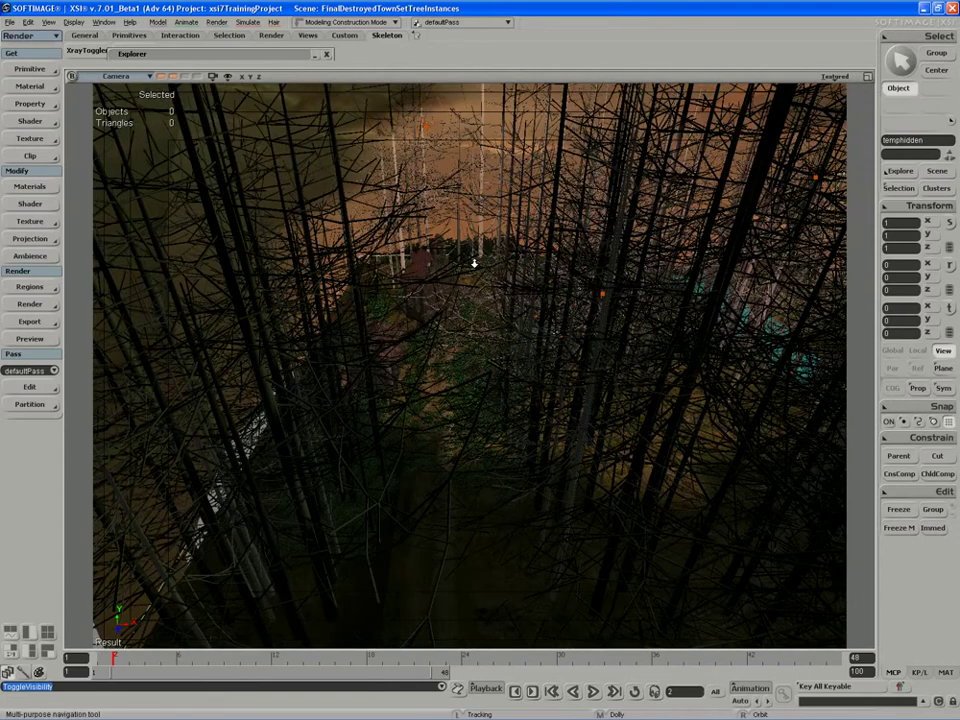
{"action": "middle_click_drag", "start_coordinate": [474, 263], "coordinate": [424, 294]}
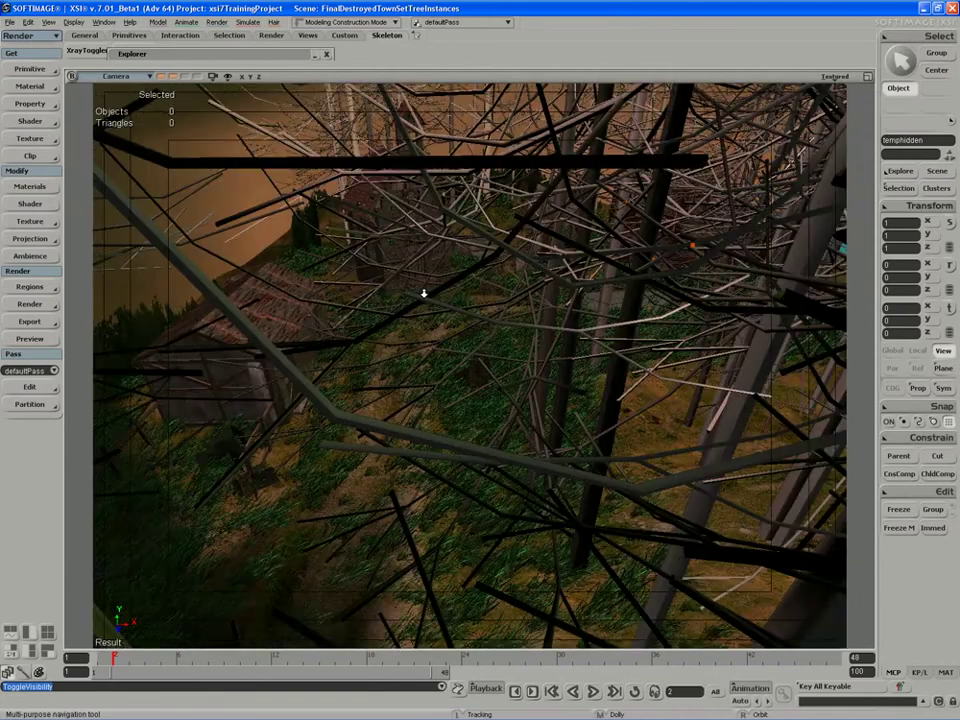
{"action": "right_click_drag", "start_coordinate": [424, 293], "coordinate": [518, 266]}
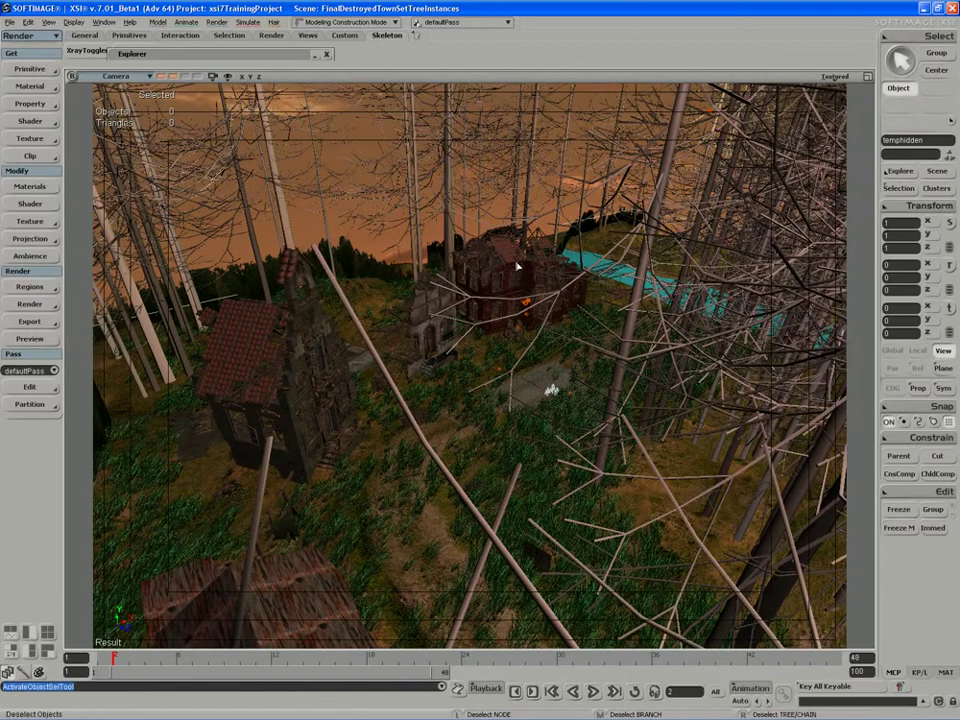
{"action": "key", "text": "ctrl+shift+a"}
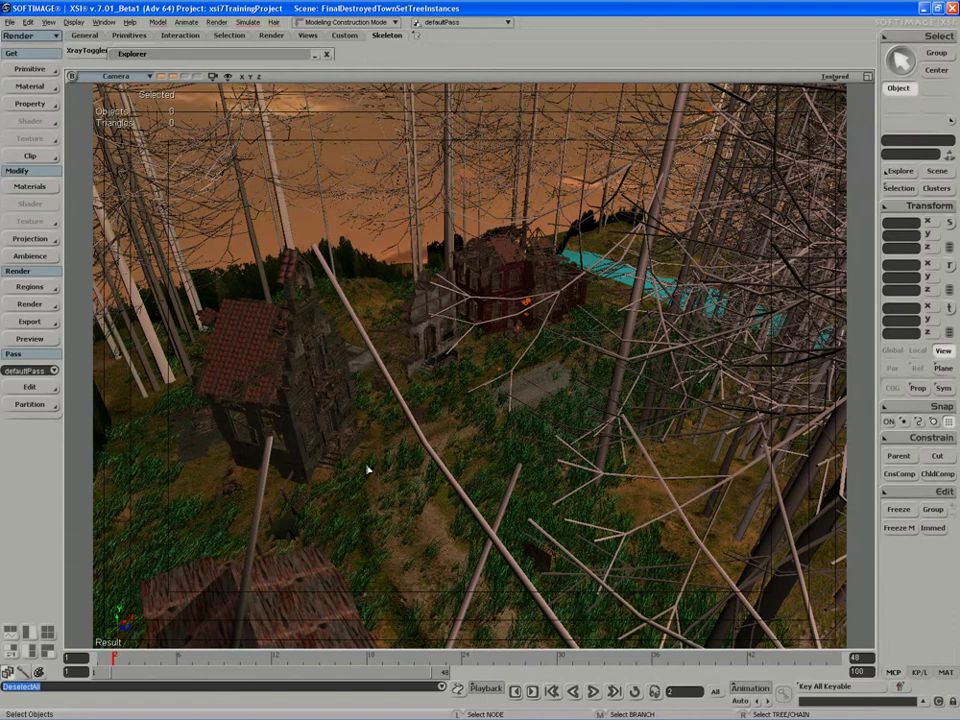
{"action": "key", "text": "s"}
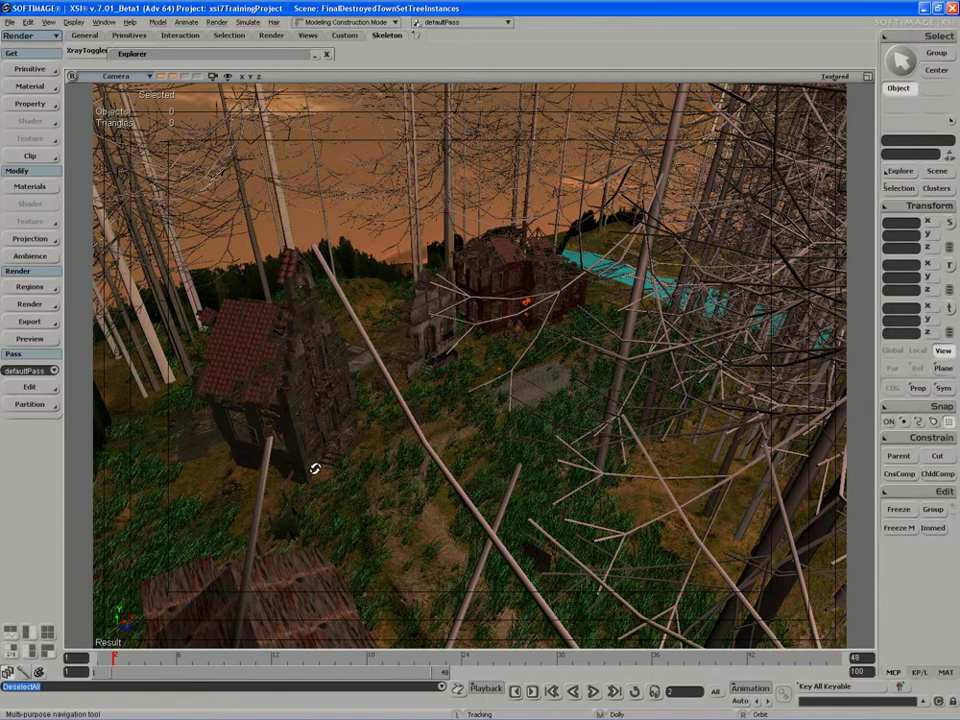
{"action": "right_click_drag", "start_coordinate": [315, 469], "coordinate": [236, 392]}
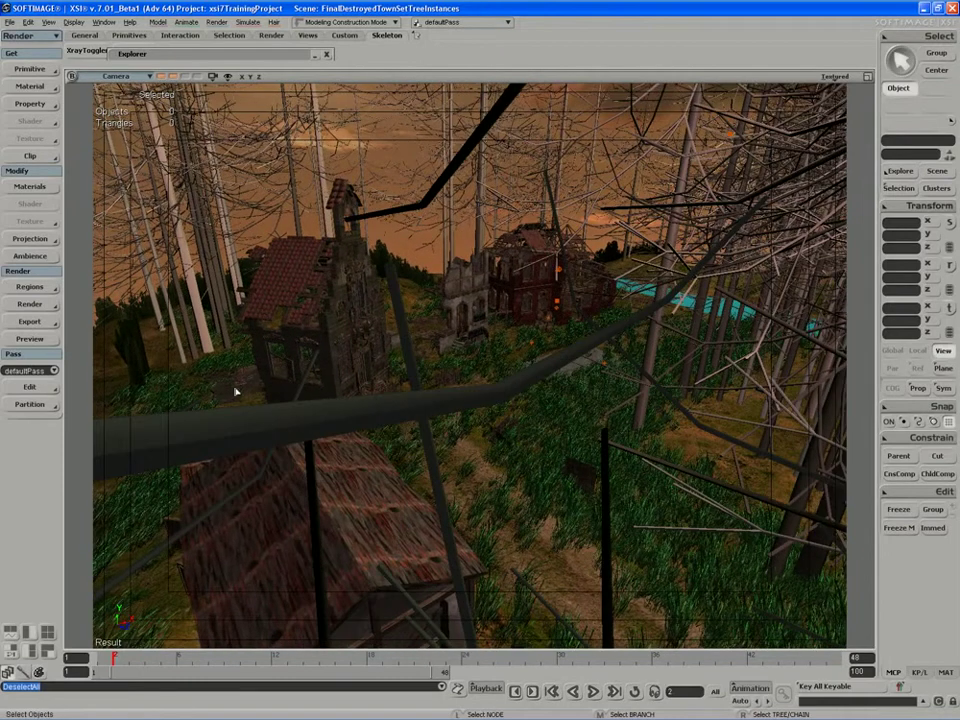